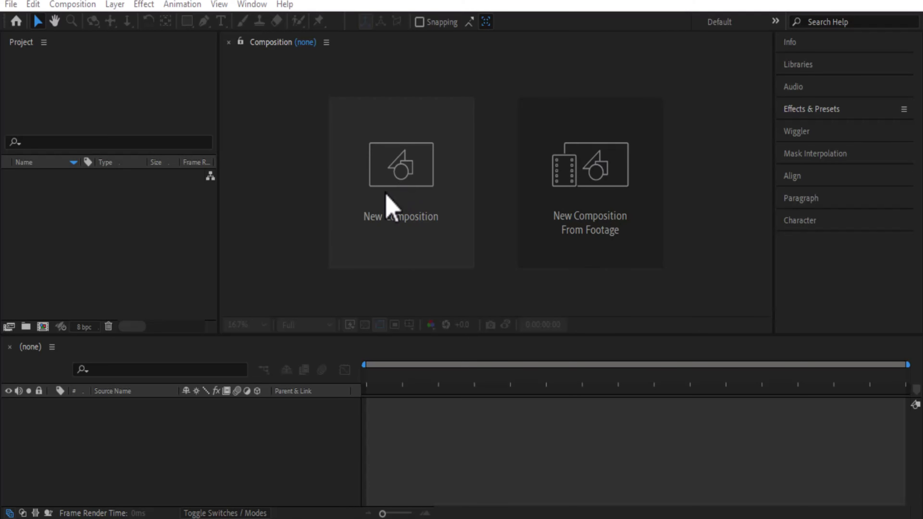
Step: Start a new composition from the start screen's New Composition tile
{"action": "left_click", "coordinate": [389, 210]}
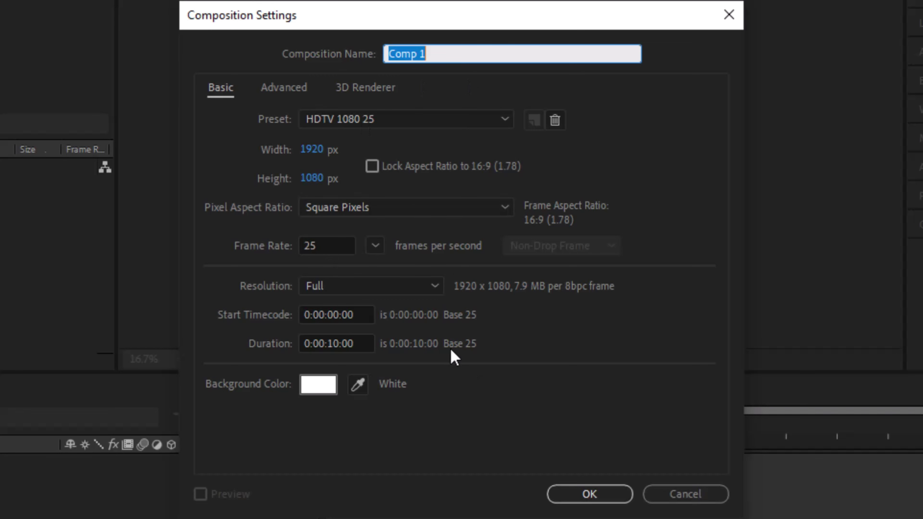
Step: Rename the composition to Animation
{"action": "left_click", "coordinate": [477, 48]}
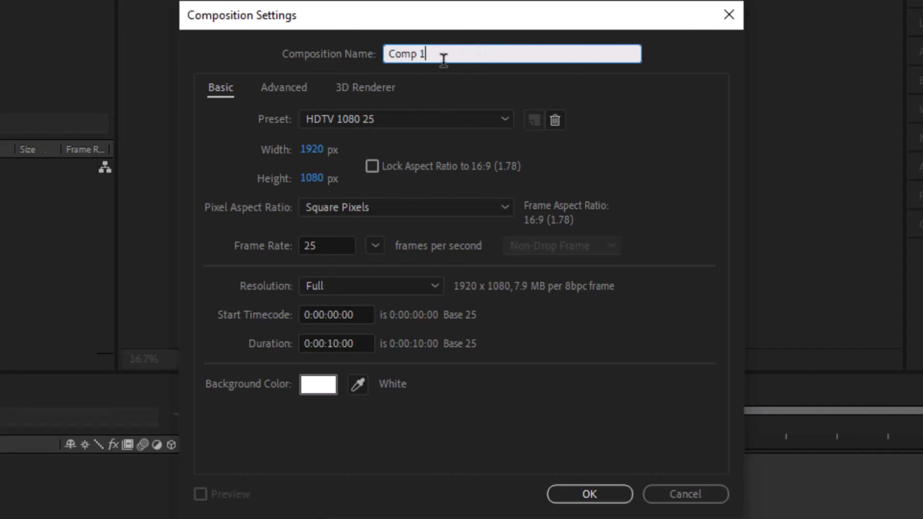
{"action": "left_click_drag", "start_coordinate": [443, 58], "coordinate": [327, 50]}
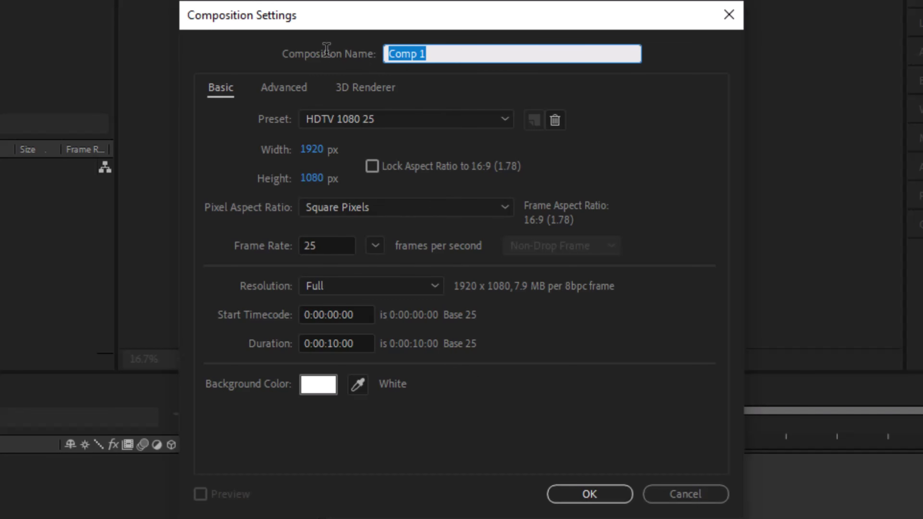
{"action": "type", "text": "Animation"}
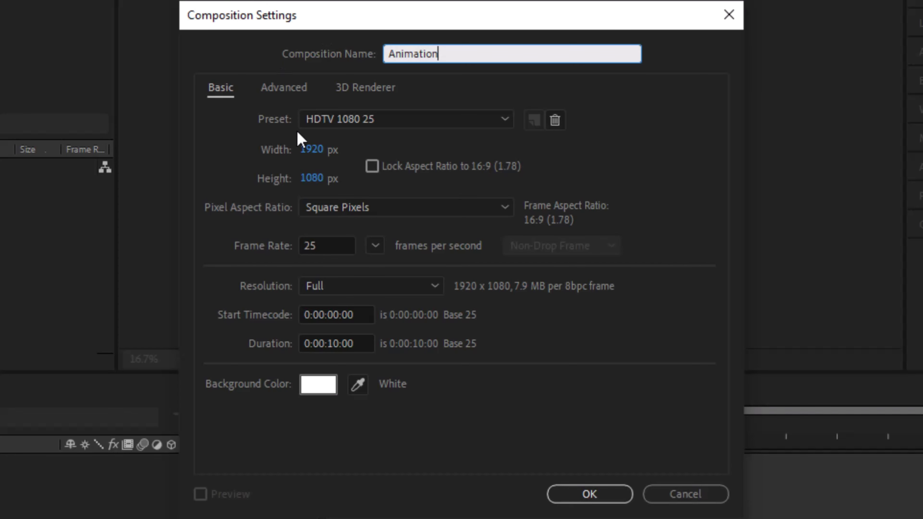
{"action": "scroll", "coordinate": [391, 124], "scroll_direction": "up", "scroll_amount": 1}
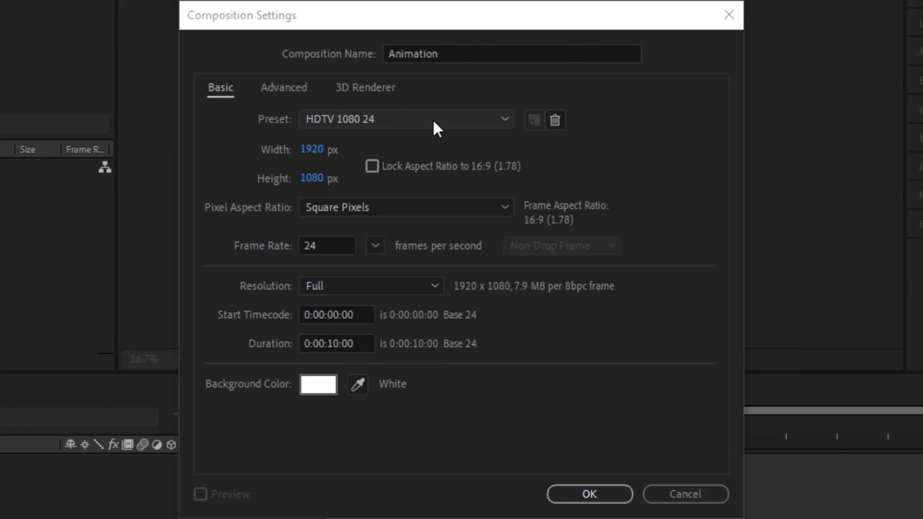
Step: Use the HDTV 1080 preset (1920×1080) with a frame rate of 25 fps
{"action": "left_click", "coordinate": [434, 127]}
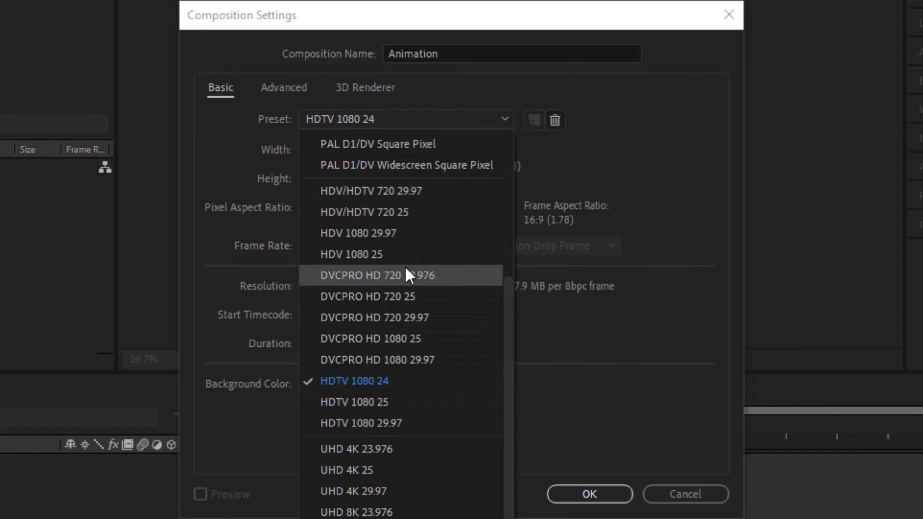
{"action": "scroll", "coordinate": [407, 275], "scroll_direction": "up", "scroll_amount": 3}
{"action": "scroll", "coordinate": [393, 480], "scroll_direction": "down", "scroll_amount": 3}
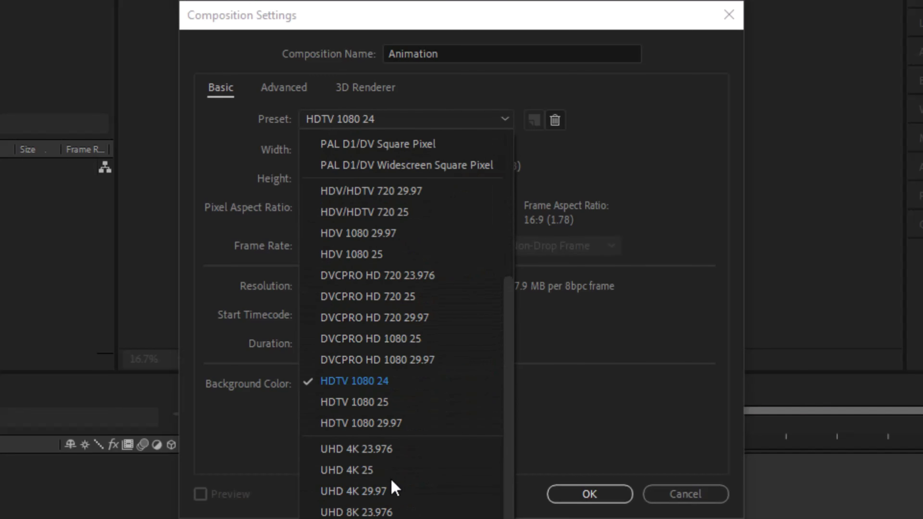
{"action": "left_click", "coordinate": [560, 185]}
{"action": "left_click", "coordinate": [305, 149]}
{"action": "key", "text": "Return"}
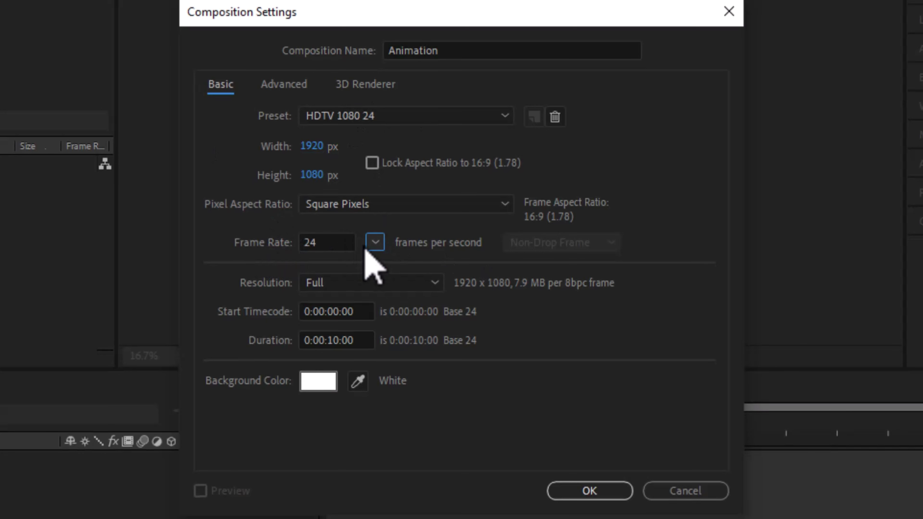
{"action": "left_click", "coordinate": [374, 244]}
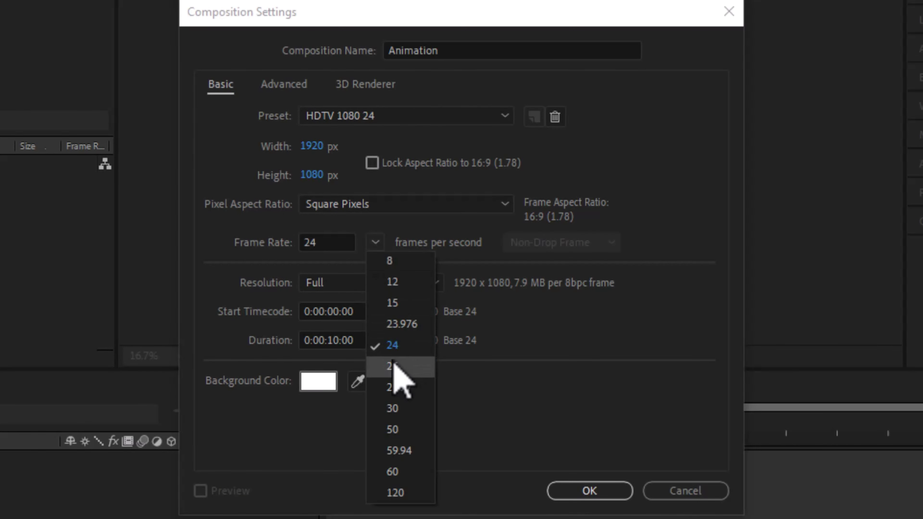
{"action": "left_click", "coordinate": [394, 367]}
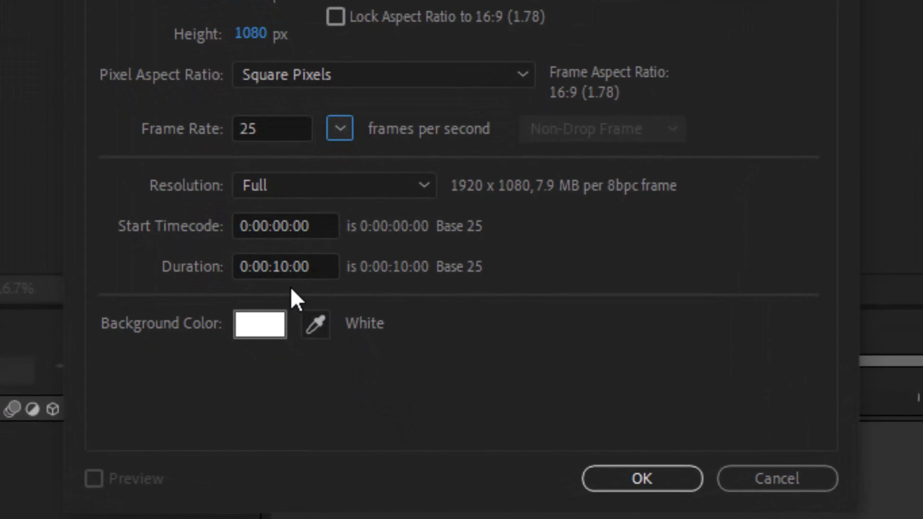
Step: Shorten the composition duration from 10 seconds to 0:00:05:00
{"action": "left_click", "coordinate": [290, 263]}
{"action": "double_click", "coordinate": [307, 267]}
{"action": "left_click", "coordinate": [293, 267]}
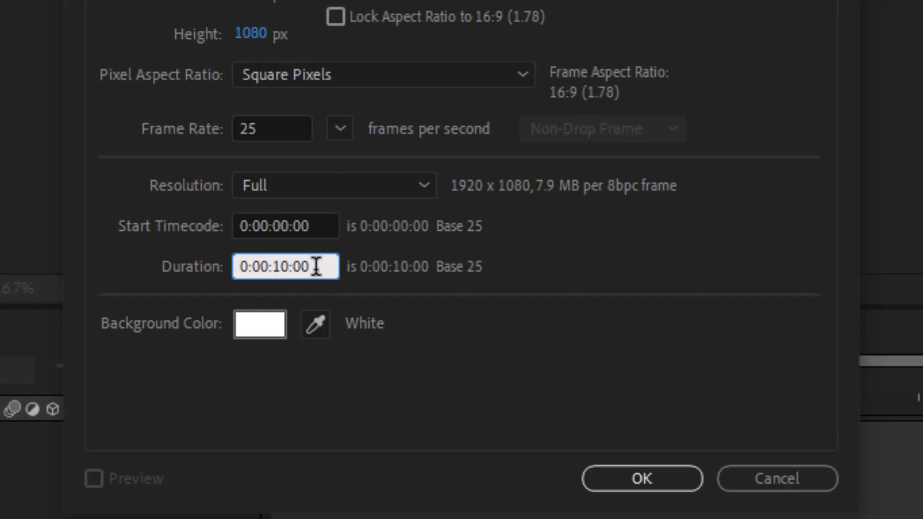
{"action": "left_click_drag", "start_coordinate": [323, 266], "coordinate": [284, 278]}
{"action": "left_click", "coordinate": [262, 266]}
{"action": "key", "text": "BackSpace"}
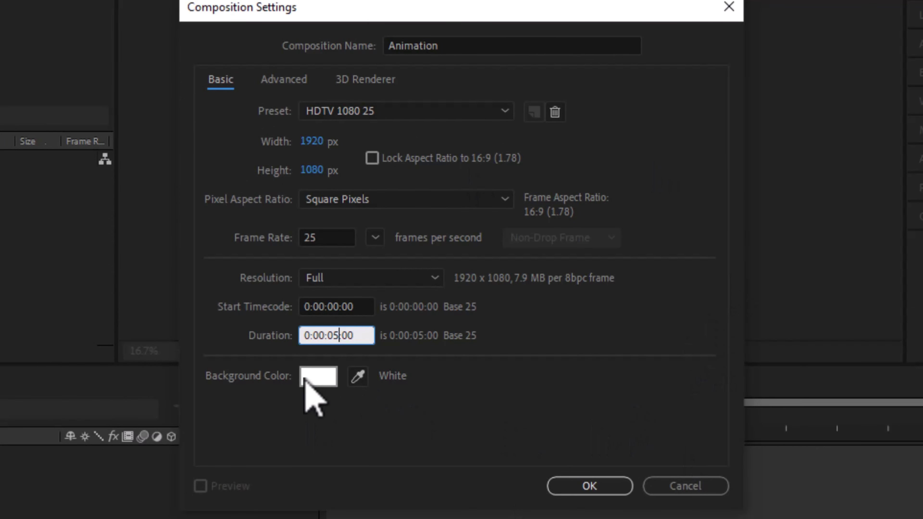
Step: Keep a white background colour and create the 1920×1080, 25 fps composition
{"action": "left_click", "coordinate": [333, 377]}
{"action": "mouse_move", "coordinate": [368, 394]}
{"action": "left_mouse_down"}
{"action": "mouse_move", "coordinate": [585, 282]}
{"action": "mouse_move", "coordinate": [591, 397]}
{"action": "mouse_move", "coordinate": [241, 282]}
{"action": "mouse_move", "coordinate": [233, 241]}
{"action": "left_mouse_up"}
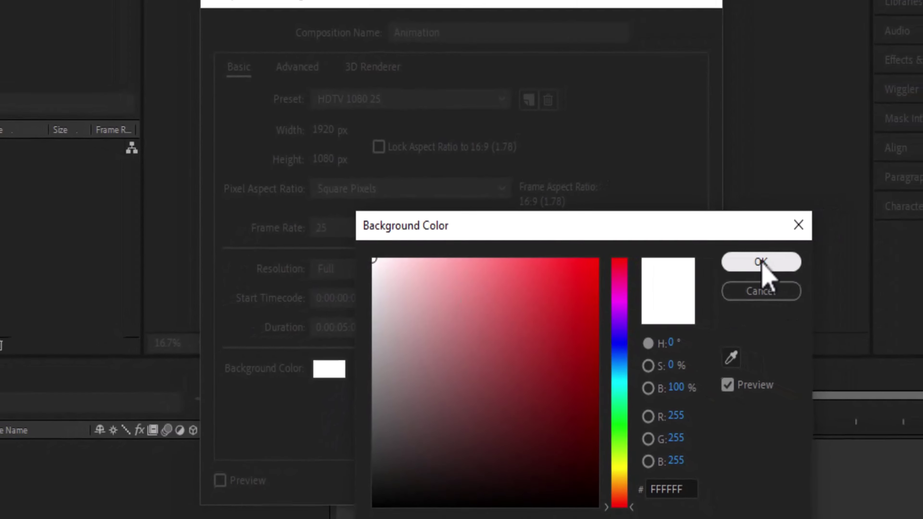
{"action": "left_click", "coordinate": [783, 262]}
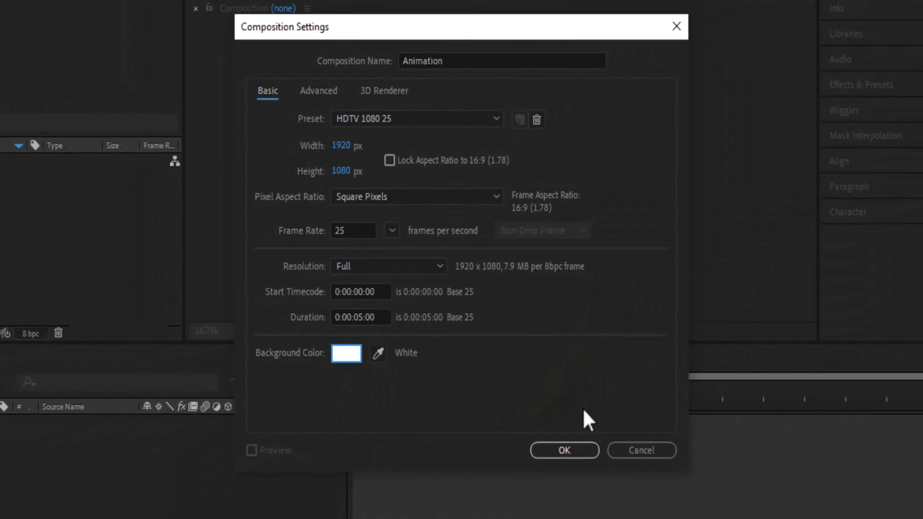
{"action": "left_click", "coordinate": [564, 451]}
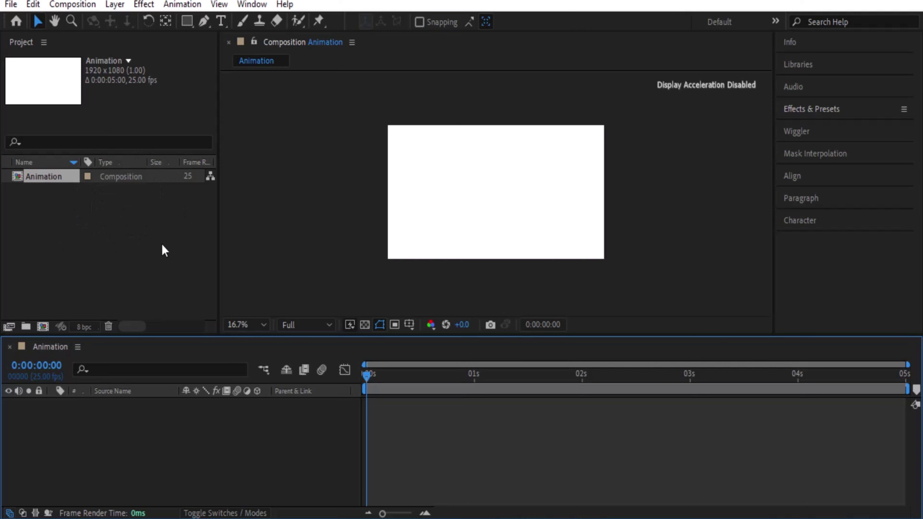
Step: Import Flower.png into the project
{"action": "double_click", "coordinate": [101, 245]}
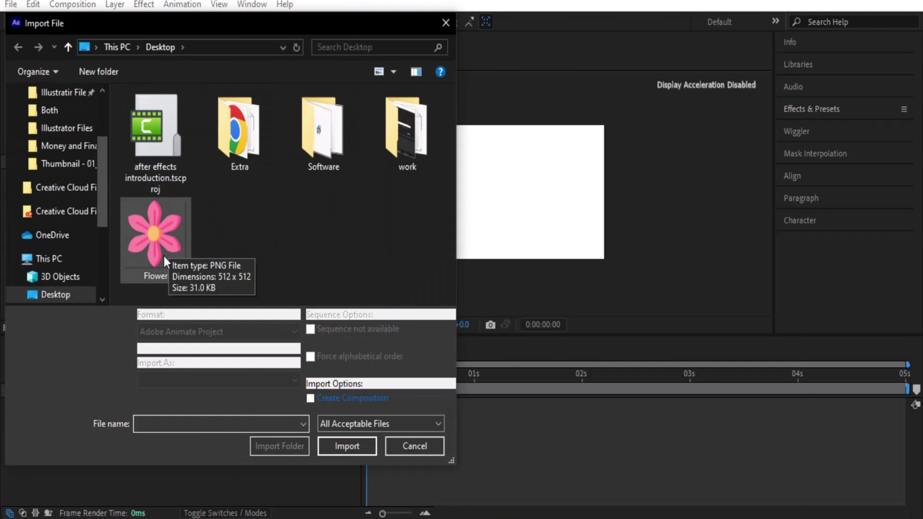
{"action": "left_click", "coordinate": [173, 251]}
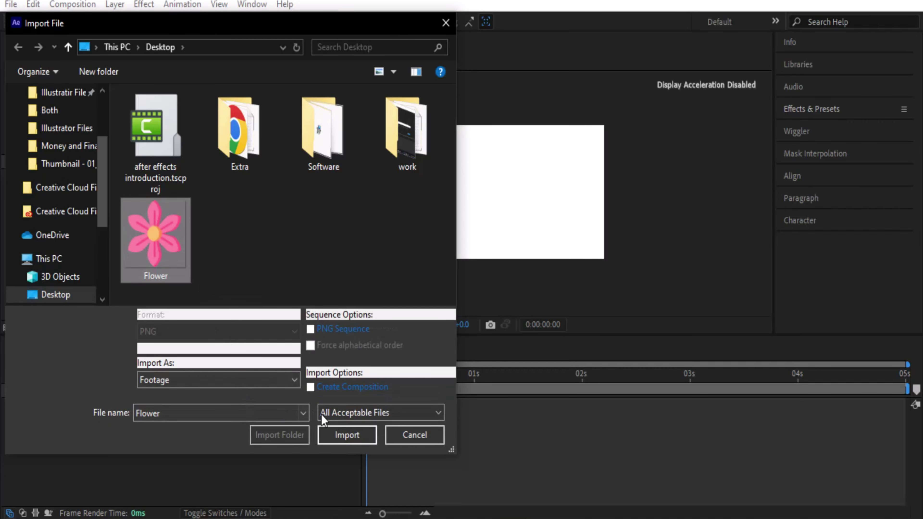
{"action": "left_click", "coordinate": [347, 436]}
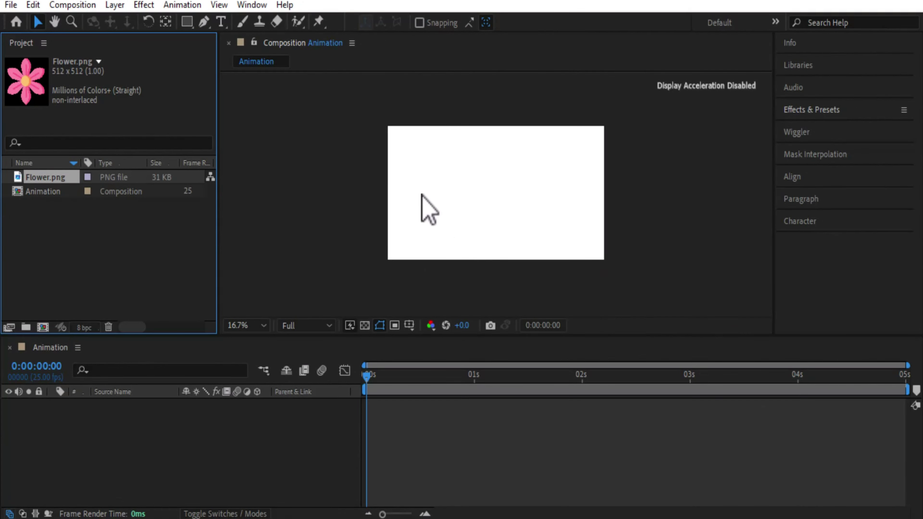
Step: Drag several copies of the flower into the Animation composition at different positions
{"action": "left_click_drag", "start_coordinate": [22, 177], "coordinate": [527, 257]}
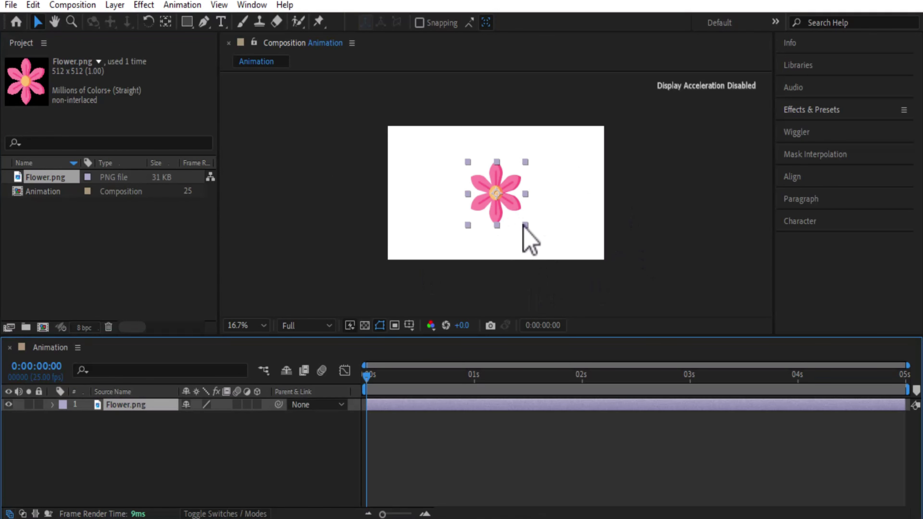
{"action": "left_click_drag", "start_coordinate": [66, 206], "coordinate": [165, 447]}
{"action": "left_click_drag", "start_coordinate": [495, 216], "coordinate": [354, 205]}
{"action": "left_click_drag", "start_coordinate": [464, 183], "coordinate": [419, 104]}
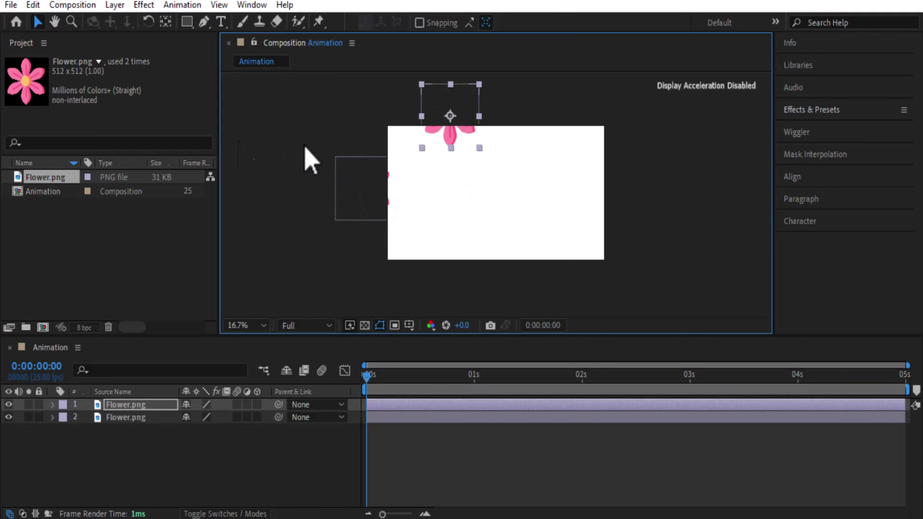
{"action": "left_click_drag", "start_coordinate": [51, 177], "coordinate": [567, 174]}
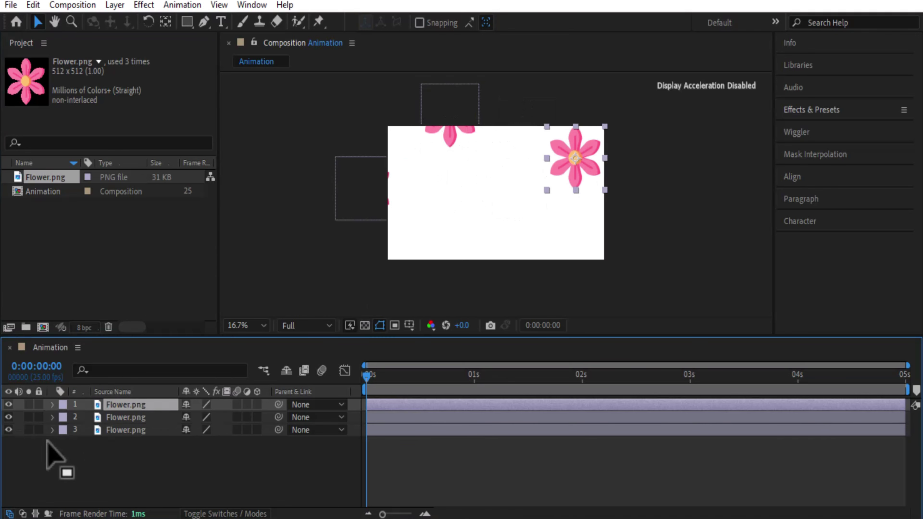
{"action": "left_click", "coordinate": [116, 453]}
{"action": "left_click_drag", "start_coordinate": [62, 181], "coordinate": [135, 459]}
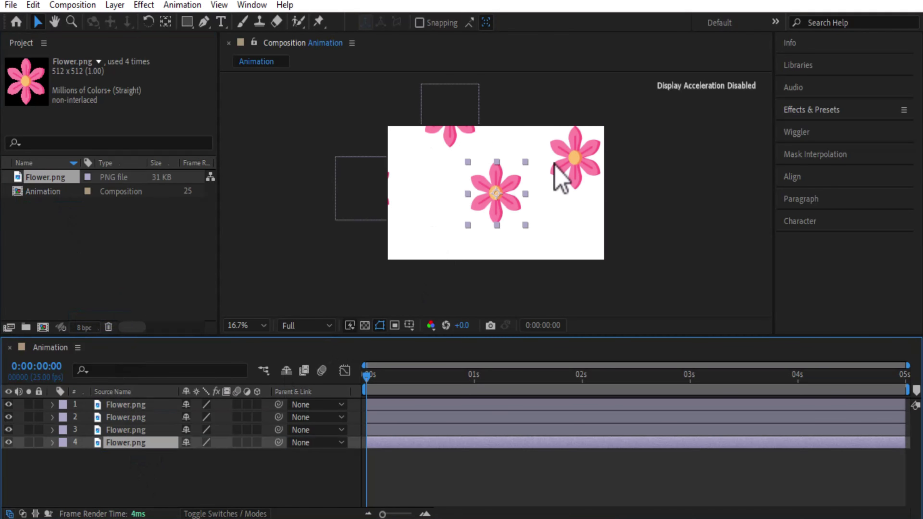
Step: Delete the top-right, top and left flower layers, leaving one centred flower
{"action": "left_click", "coordinate": [596, 151]}
{"action": "key", "text": "Delete"}
{"action": "left_click_drag", "start_coordinate": [510, 90], "coordinate": [369, 155]}
{"action": "key", "text": "Delete"}
{"action": "left_click", "coordinate": [370, 195]}
{"action": "key", "text": "Delete"}
{"action": "key", "text": "period"}
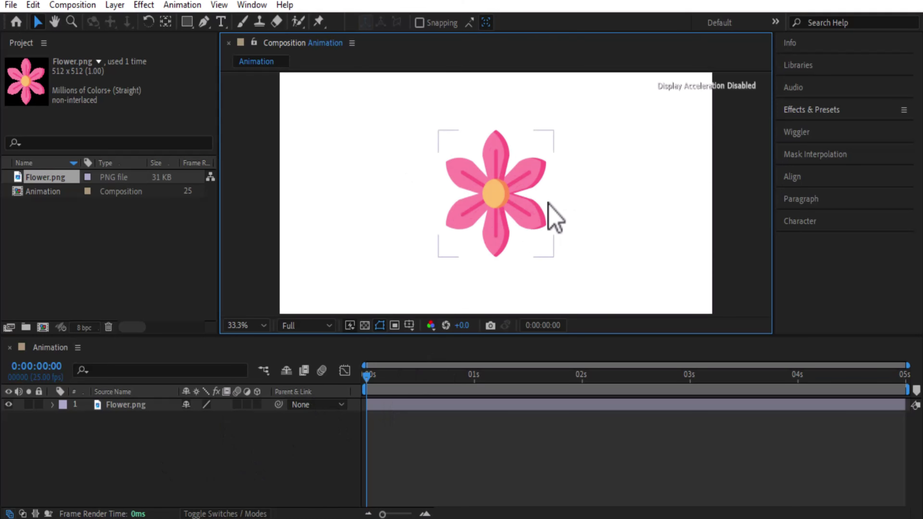
Step: Reveal the flower layer's Transform properties and select Scale
{"action": "key", "text": "comma"}
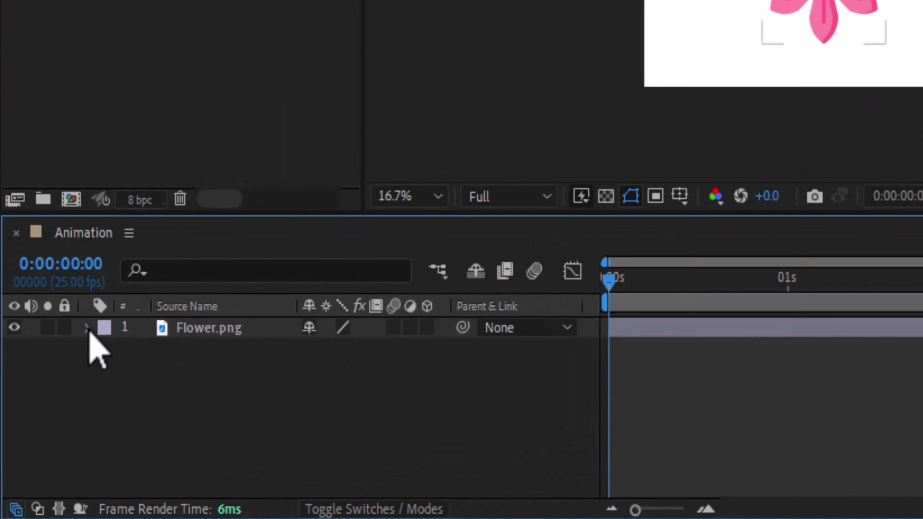
{"action": "left_click", "coordinate": [54, 399]}
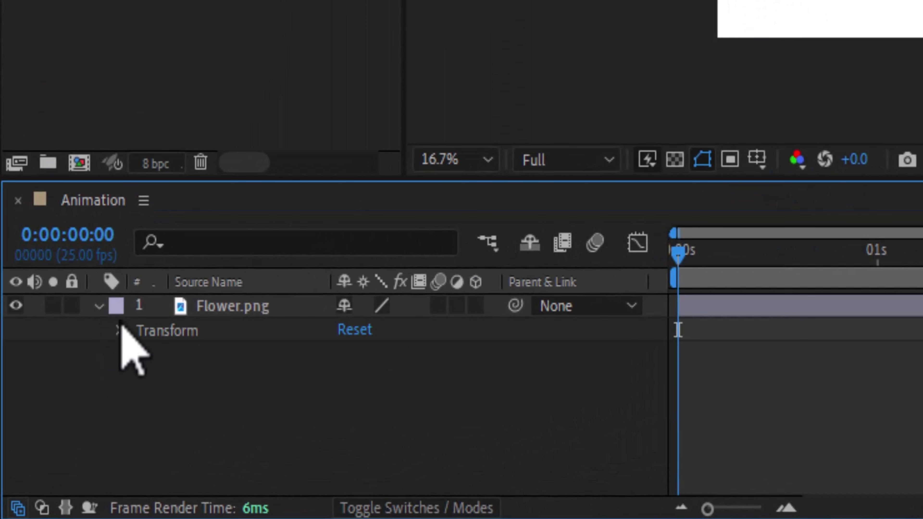
{"action": "left_click", "coordinate": [161, 330]}
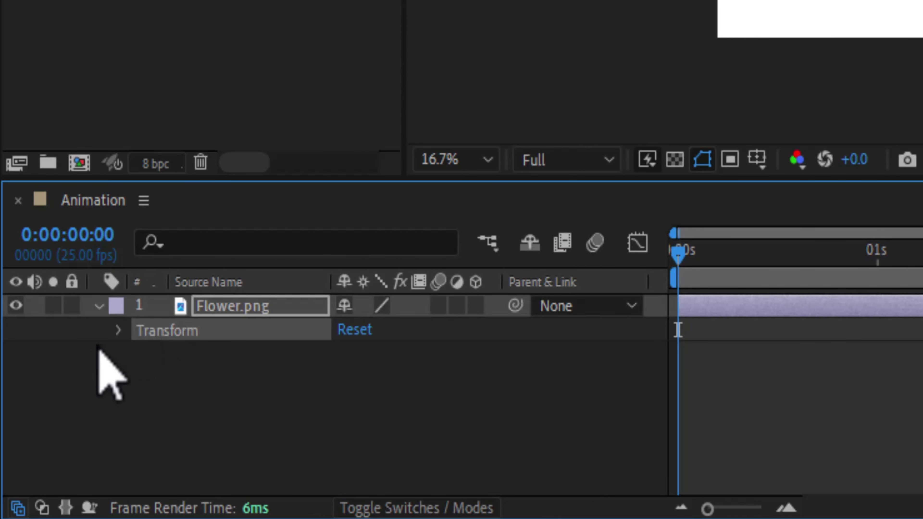
{"action": "left_click", "coordinate": [118, 330]}
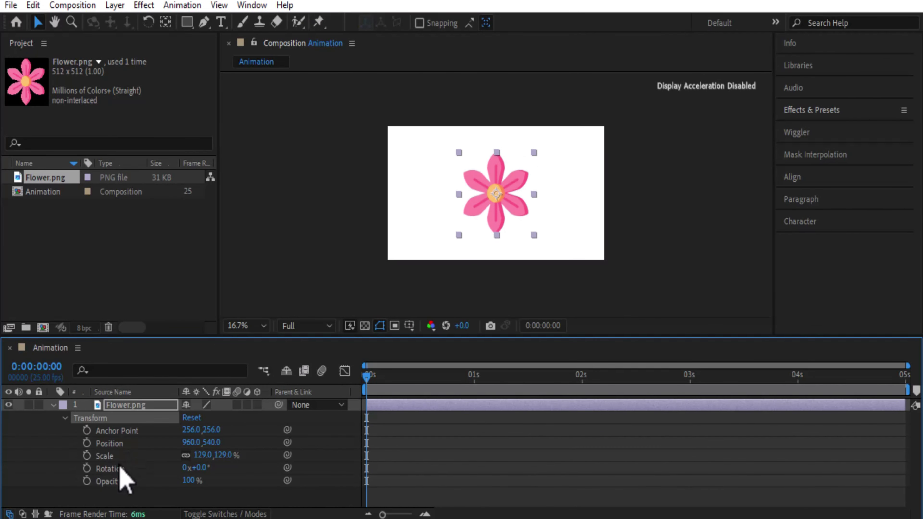
{"action": "left_click", "coordinate": [129, 458]}
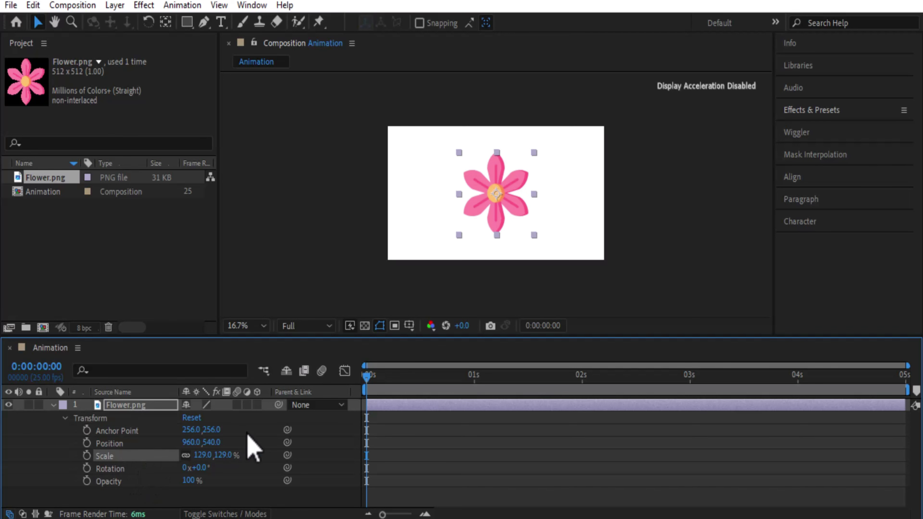
Step: Try different flower scales around 89% and 99%, ending at 150%
{"action": "left_click_drag", "start_coordinate": [205, 464], "coordinate": [172, 469]}
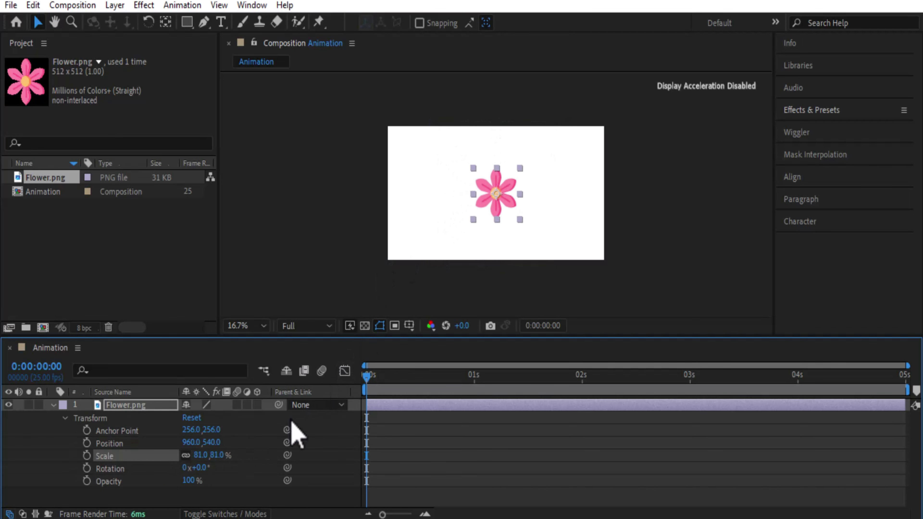
{"action": "left_click_drag", "start_coordinate": [199, 465], "coordinate": [225, 471]}
{"action": "left_click", "coordinate": [200, 455]}
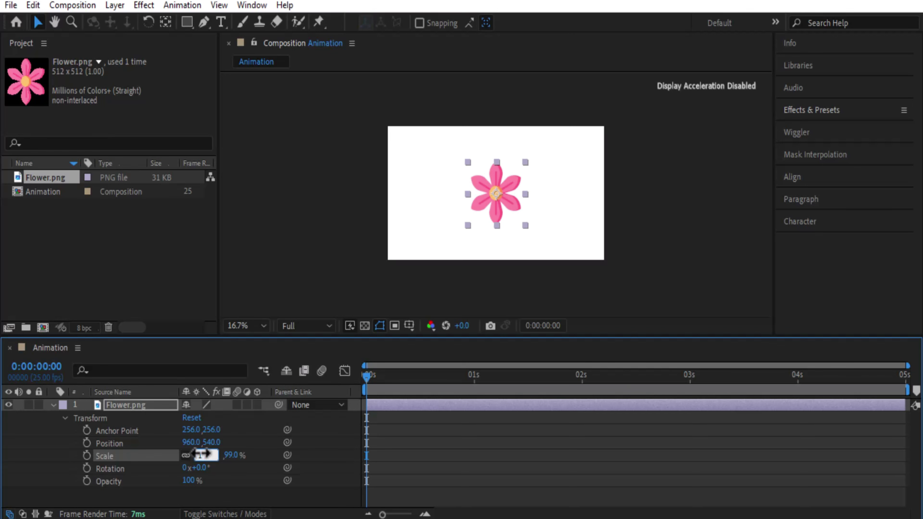
{"action": "type", "text": "150"}
{"action": "key", "text": "Return"}
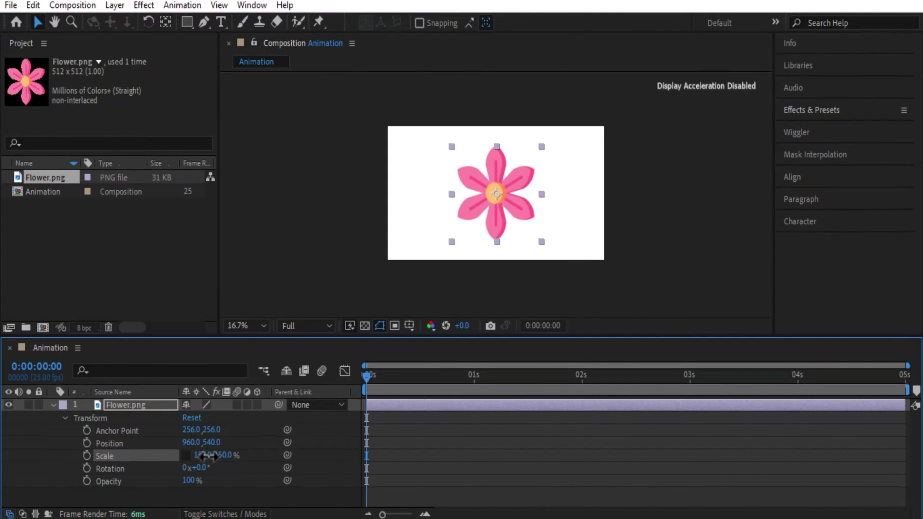
Step: Stretch the flower unevenly, then set both Scale X and Y back to 100%
{"action": "left_click_drag", "start_coordinate": [231, 446], "coordinate": [291, 447]}
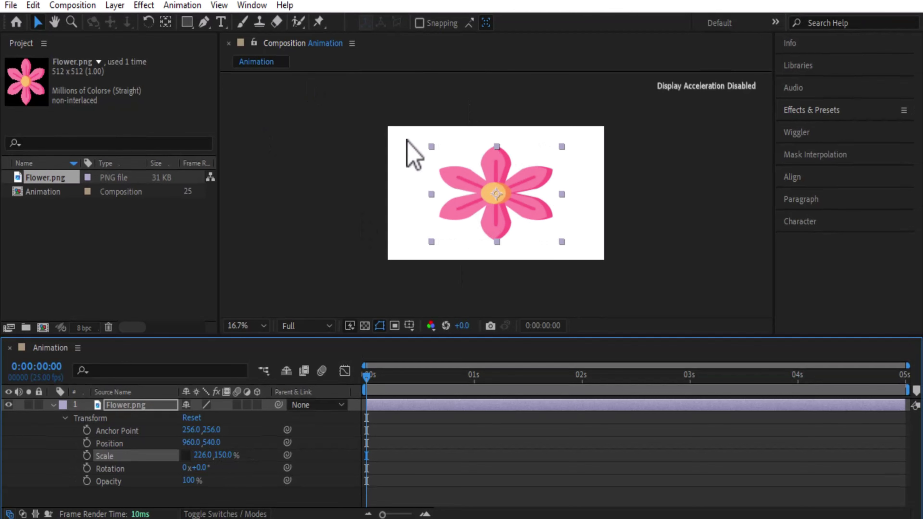
{"action": "left_click_drag", "start_coordinate": [224, 454], "coordinate": [320, 455]}
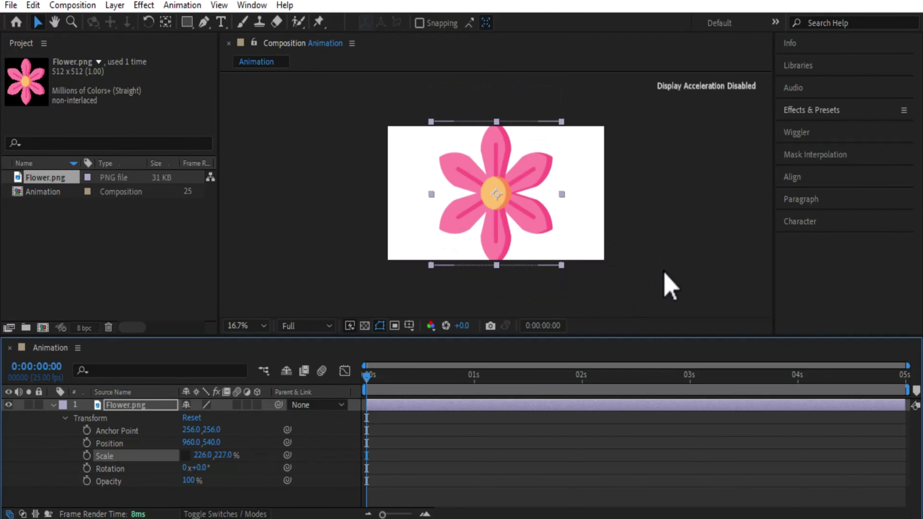
{"action": "left_click", "coordinate": [205, 456]}
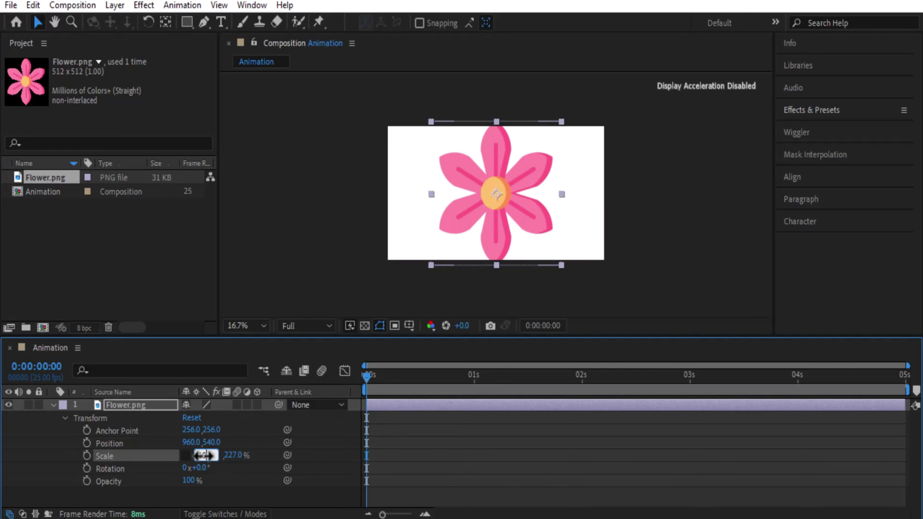
{"action": "type", "text": "100"}
{"action": "key", "text": "Return"}
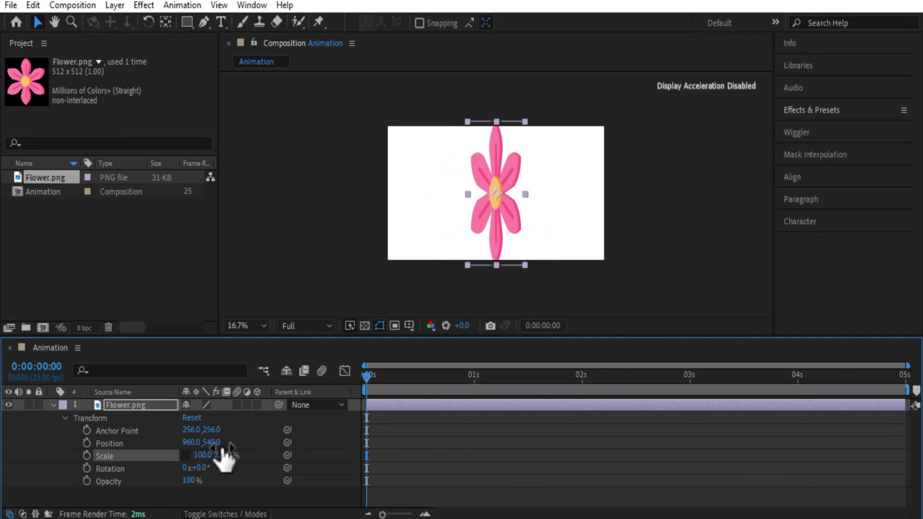
{"action": "left_click", "coordinate": [218, 452]}
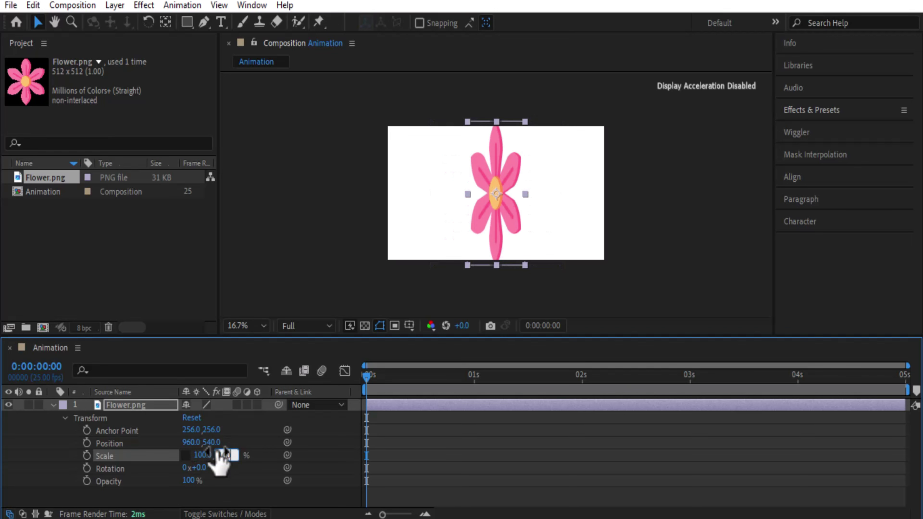
{"action": "type", "text": "100"}
{"action": "key", "text": "Return"}
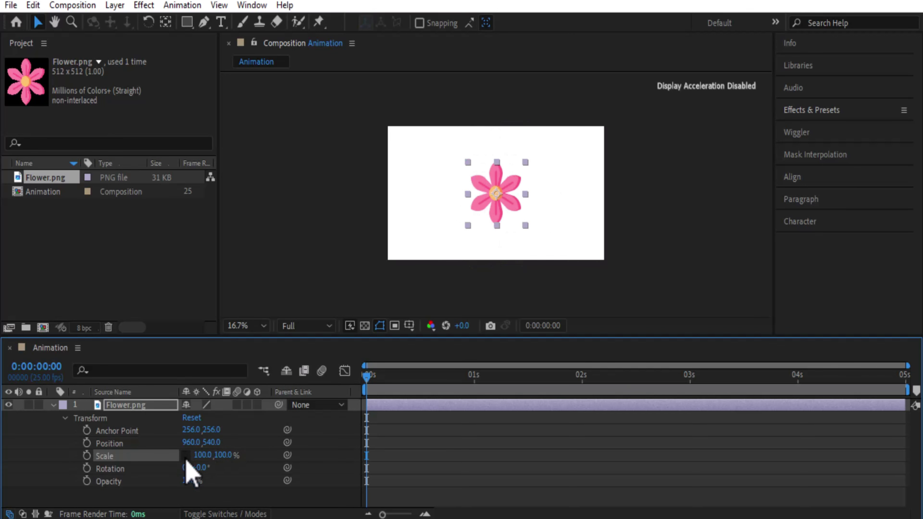
{"action": "left_click_drag", "start_coordinate": [212, 458], "coordinate": [271, 472]}
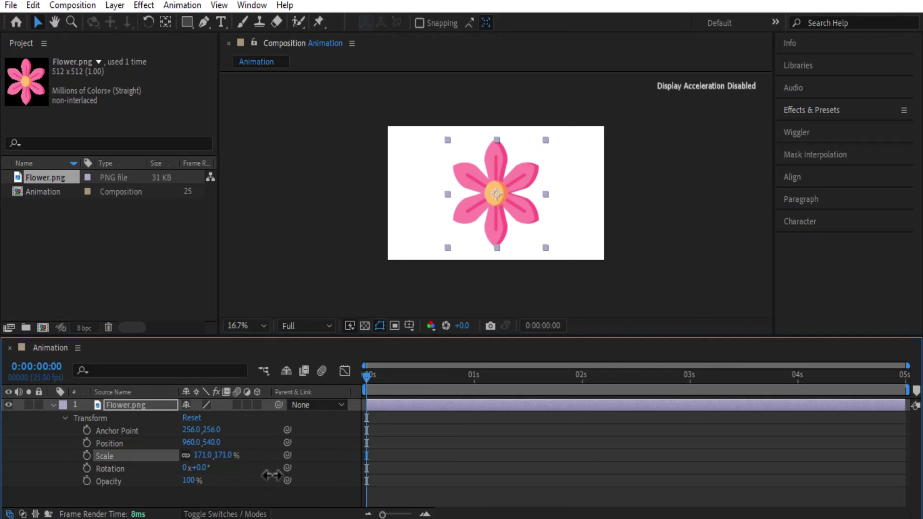
{"action": "left_click", "coordinate": [207, 456]}
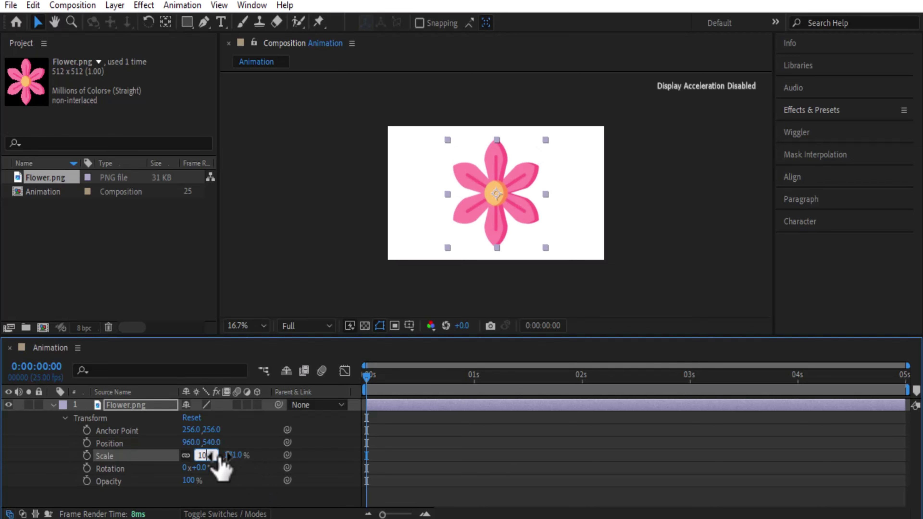
{"action": "key", "text": "Return"}
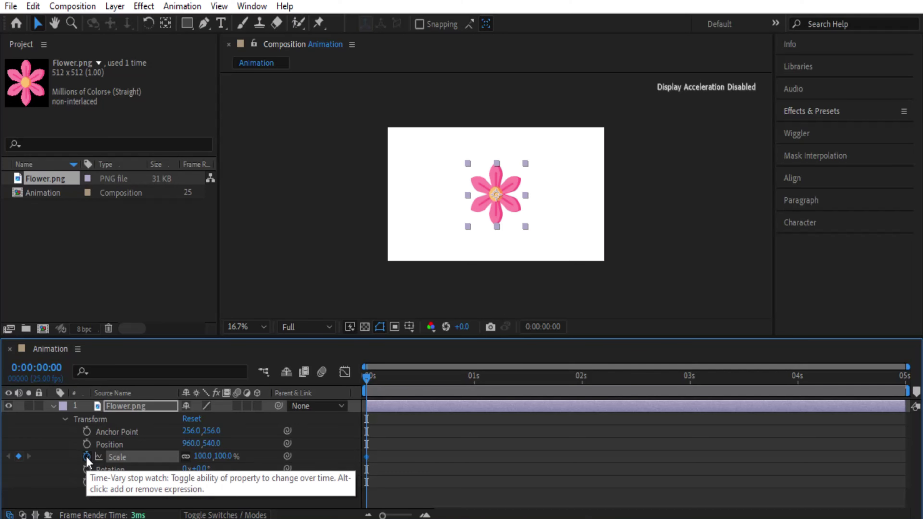
Step: Keyframe Scale at 100% at 0s and 150% at 1 second
{"action": "left_click", "coordinate": [86, 457]}
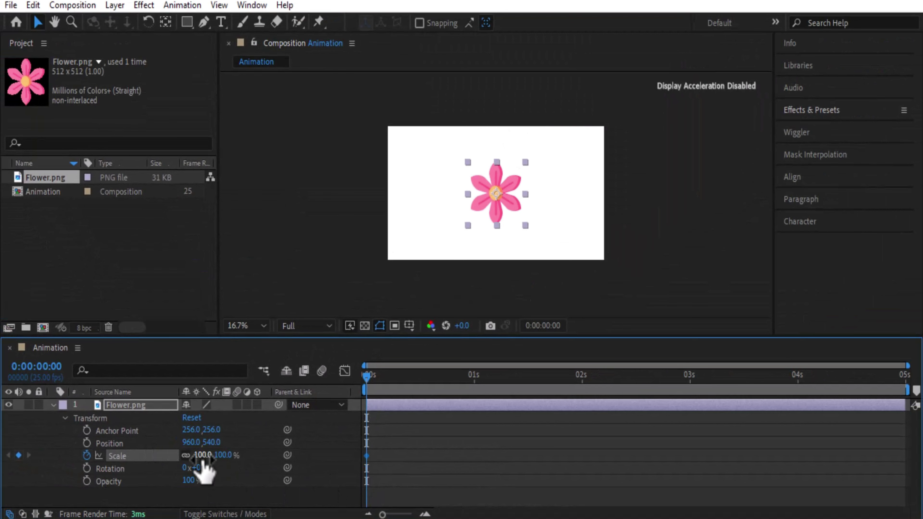
{"action": "left_click_drag", "start_coordinate": [368, 391], "coordinate": [480, 412]}
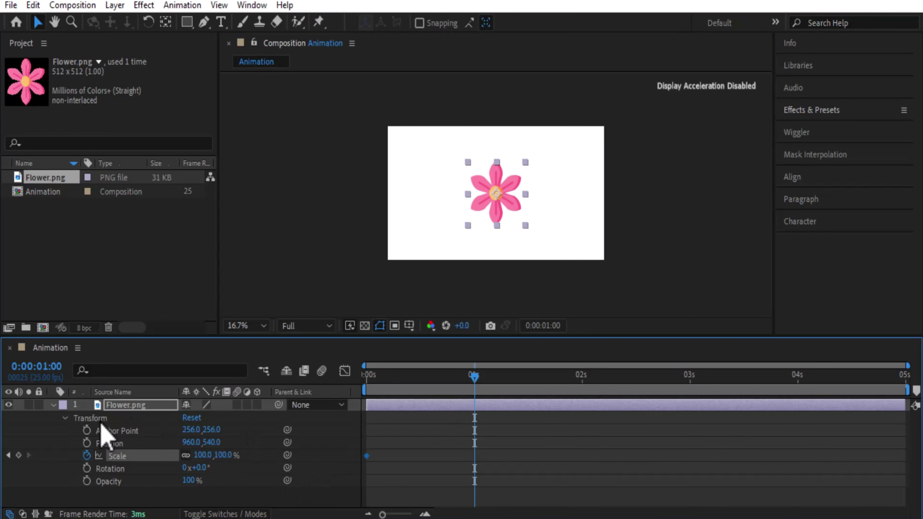
{"action": "left_click", "coordinate": [205, 454]}
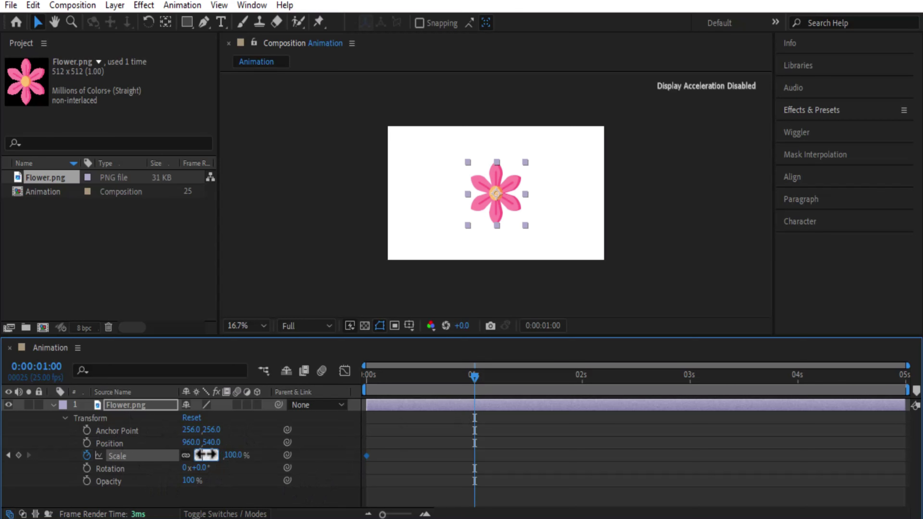
{"action": "type", "text": "110"}
{"action": "key", "text": "Return"}
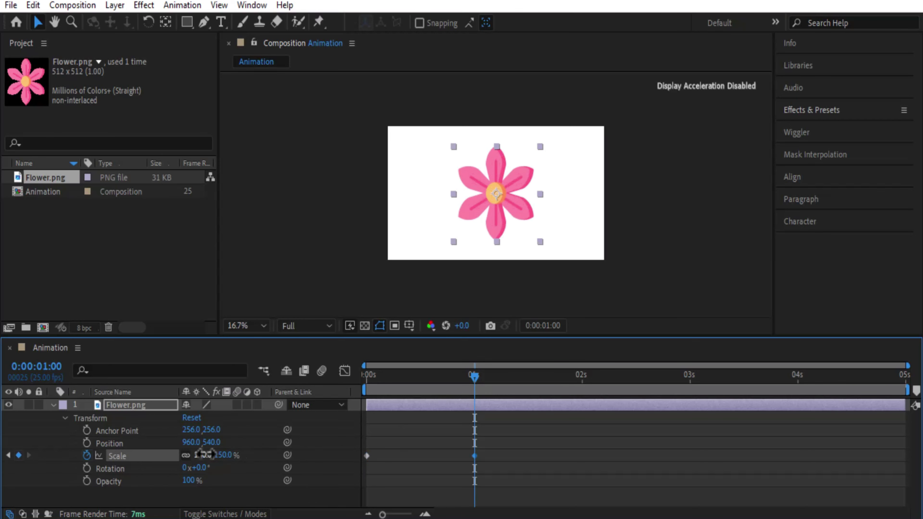
Step: Preview the scale animation and return to the start of the timeline
{"action": "left_click_drag", "start_coordinate": [476, 380], "coordinate": [361, 403]}
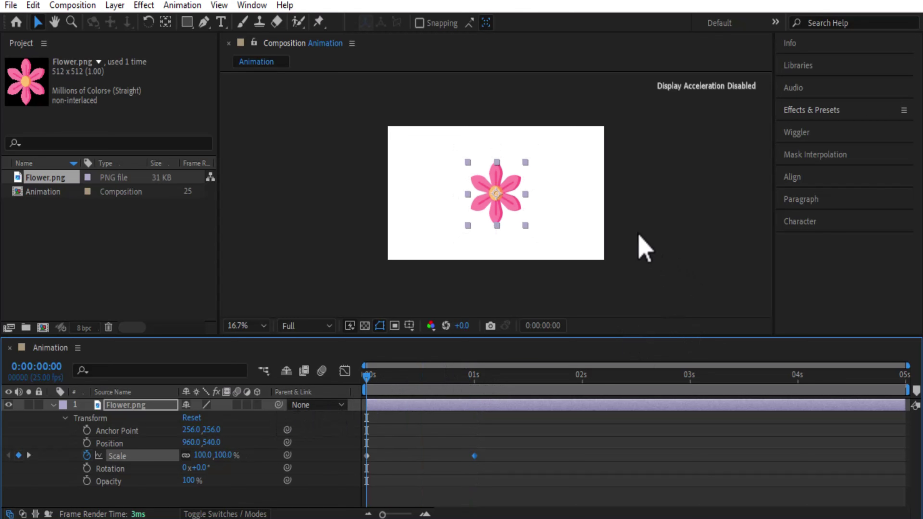
{"action": "key", "text": "space"}
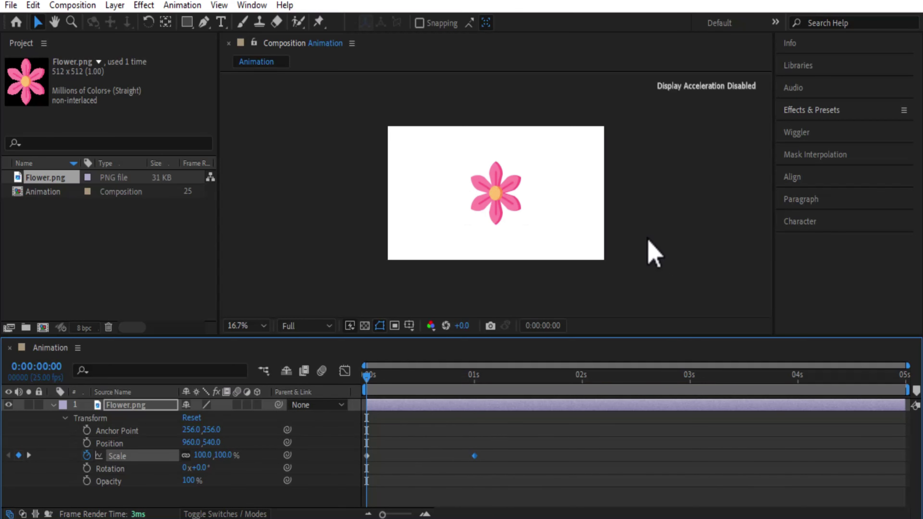
{"action": "key", "text": "space"}
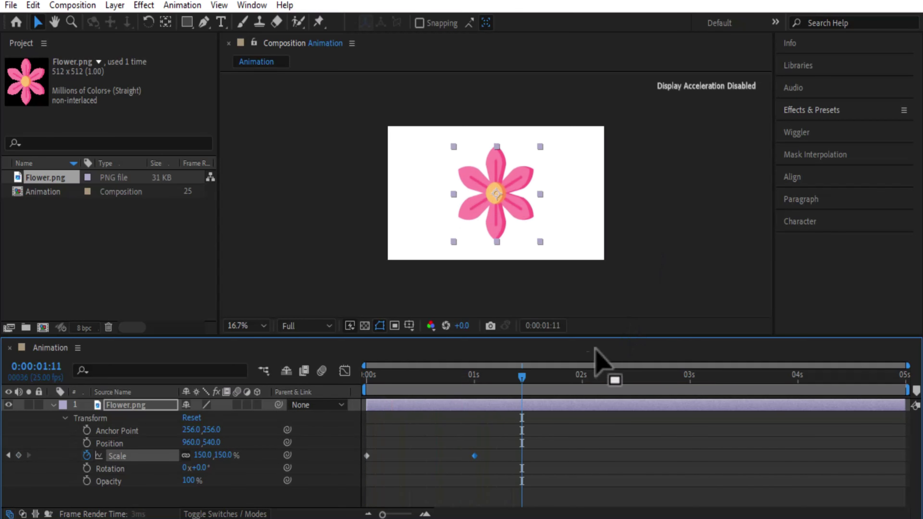
{"action": "key", "text": "space"}
{"action": "key", "text": "space"}
{"action": "key", "text": "Home"}
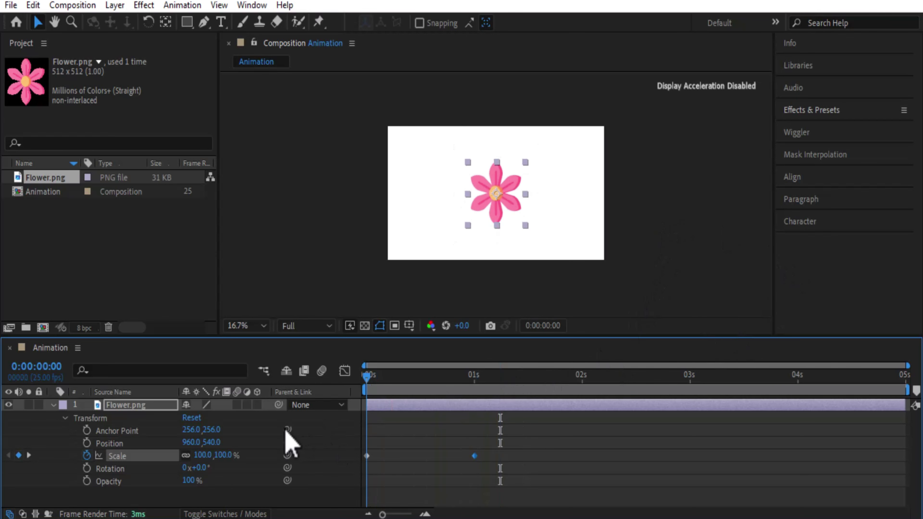
Step: Change the starting scale keyframe to 0% and preview the flower growing in
{"action": "left_click", "coordinate": [222, 455]}
{"action": "type", "text": "0"}
{"action": "key", "text": "Return"}
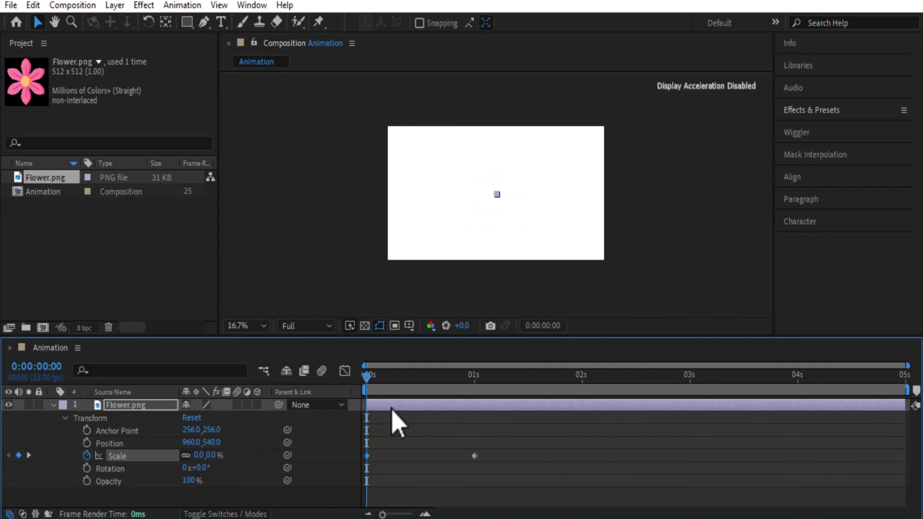
{"action": "key", "text": "space"}
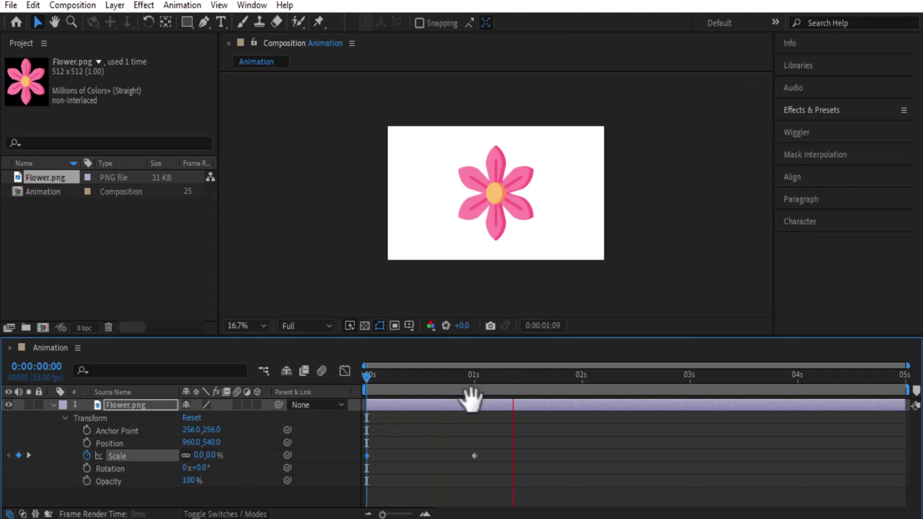
{"action": "key", "text": "space"}
{"action": "key", "text": "Home"}
{"action": "left_click", "coordinate": [615, 258]}
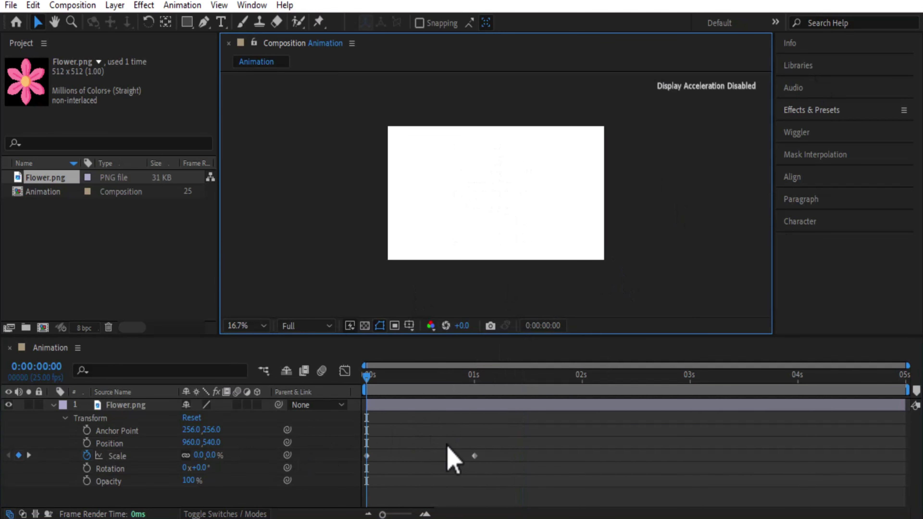
{"action": "key", "text": "space"}
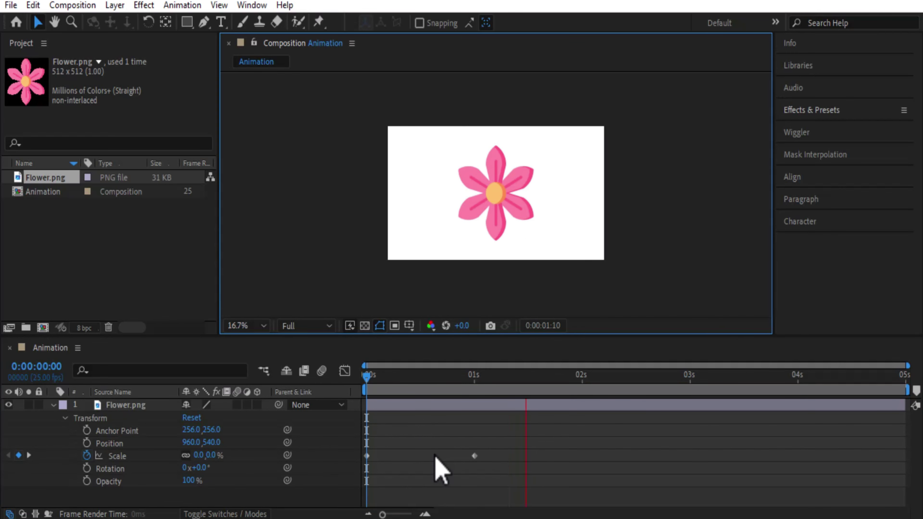
{"action": "left_click", "coordinate": [423, 428]}
{"action": "key", "text": "space"}
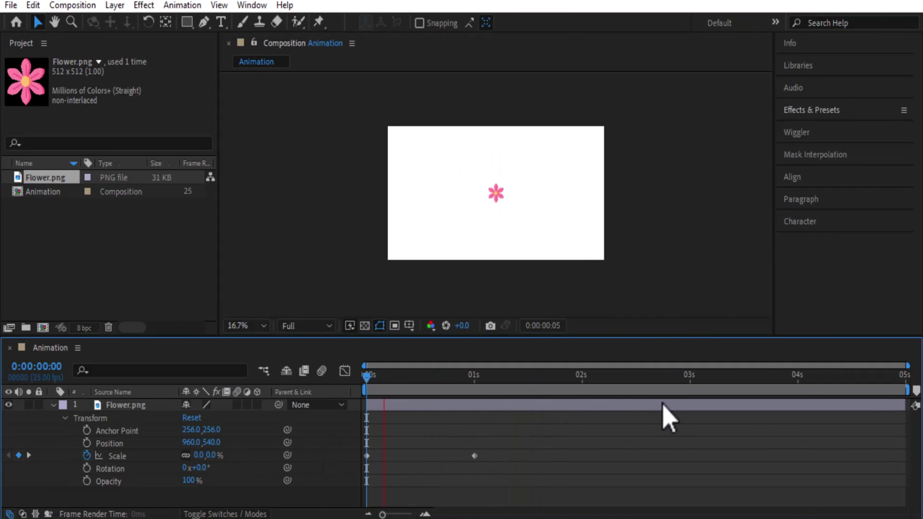
{"action": "key", "text": "space"}
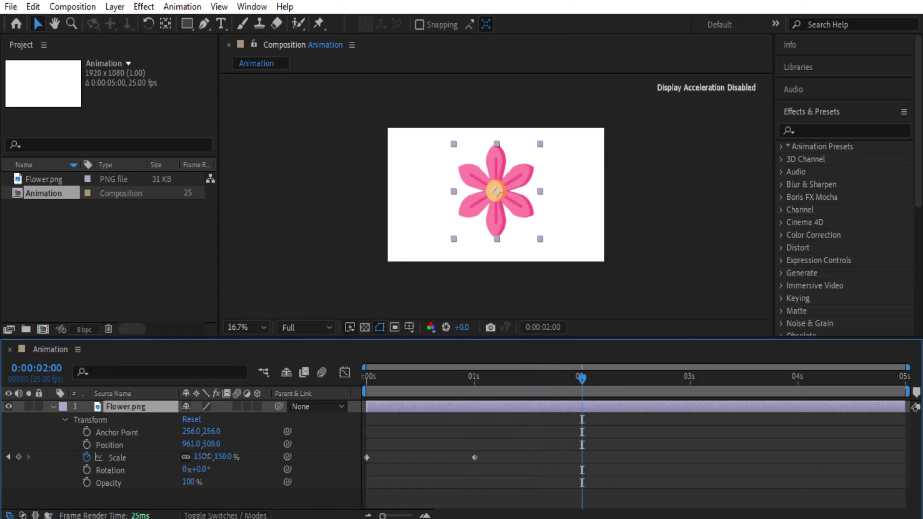
Step: Add a 50% scale keyframe at 2 seconds and preview from the start
{"action": "left_click", "coordinate": [206, 457]}
{"action": "type", "text": "54"}
{"action": "key", "text": "Return"}
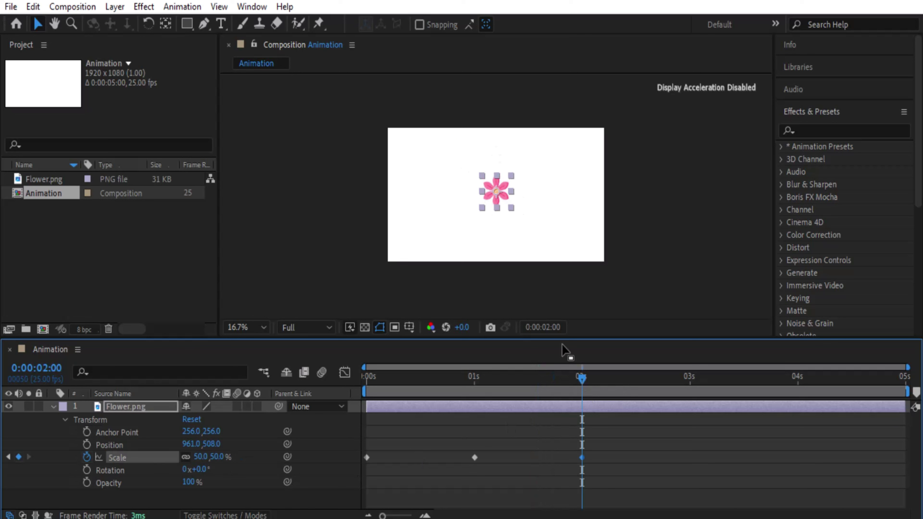
{"action": "key", "text": "Page_Up"}
{"action": "key", "text": "Home"}
{"action": "key", "text": "space"}
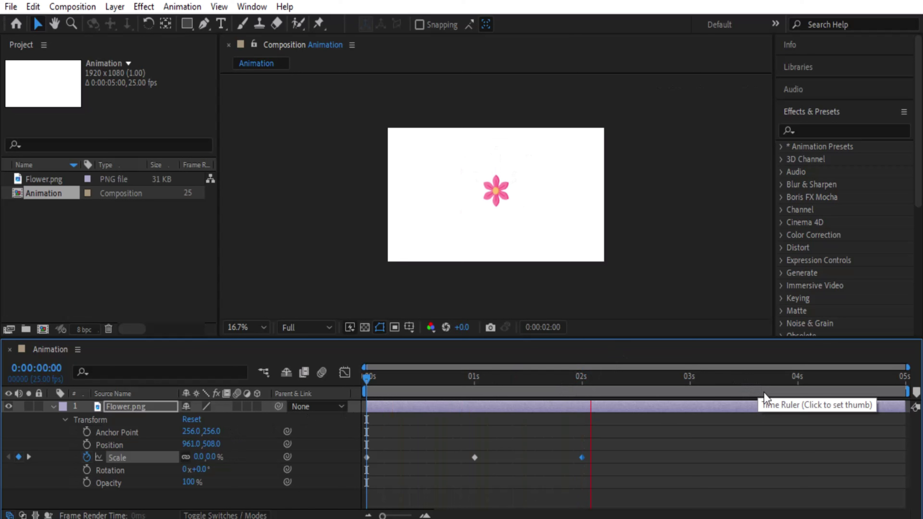
{"action": "left_click", "coordinate": [642, 393]}
{"action": "left_click_drag", "start_coordinate": [649, 396], "coordinate": [336, 503]}
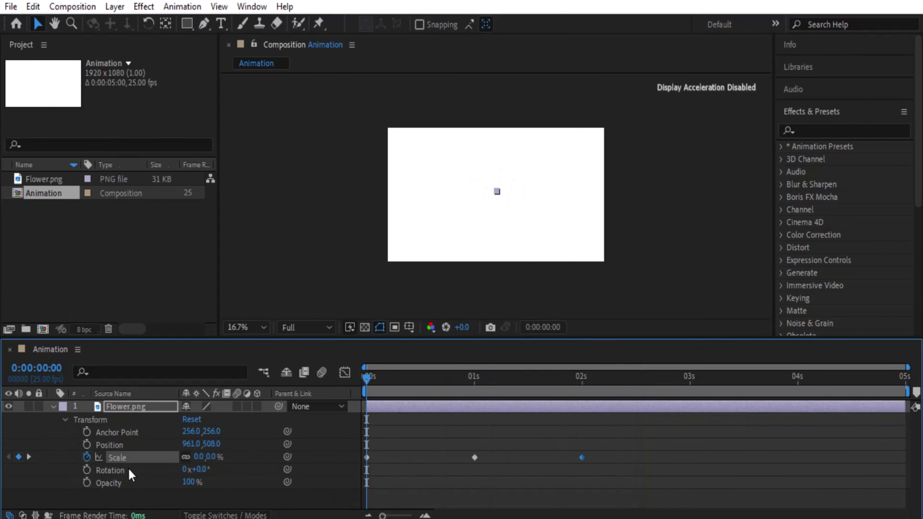
{"action": "left_click_drag", "start_coordinate": [371, 382], "coordinate": [472, 429]}
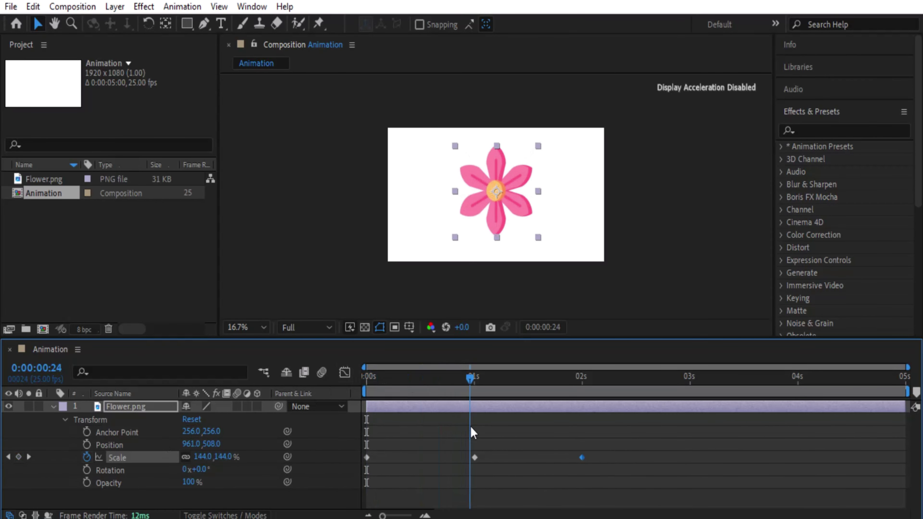
{"action": "key", "text": "Home"}
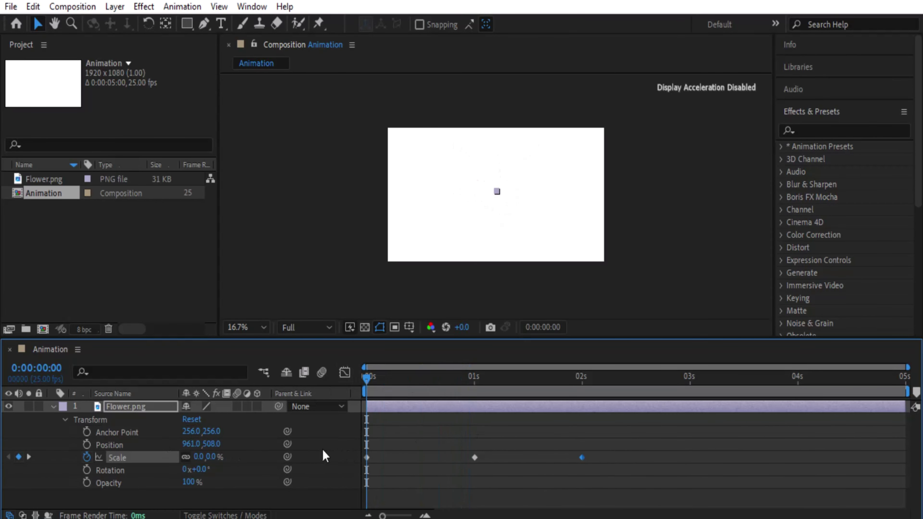
Step: Keyframe Rotation at 0° at the start and a new angle at 1 second
{"action": "left_click", "coordinate": [86, 471]}
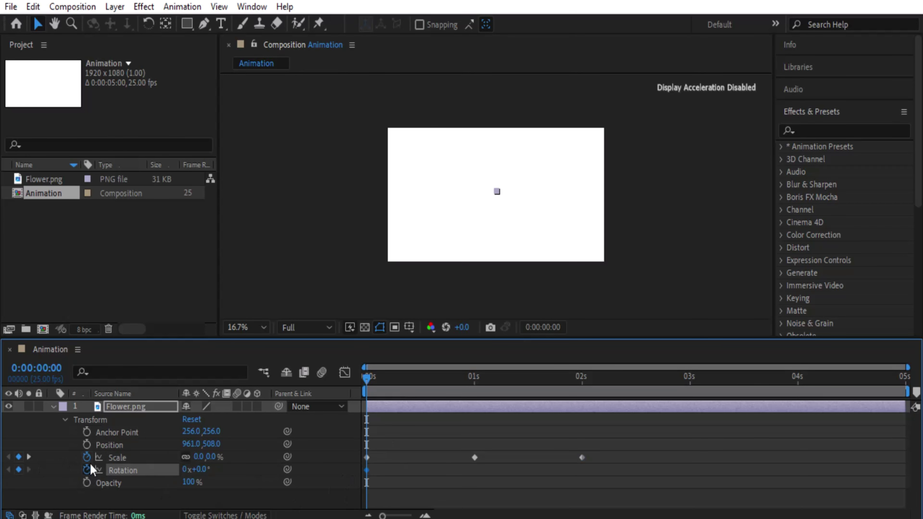
{"action": "left_click", "coordinate": [202, 470]}
{"action": "left_click", "coordinate": [268, 502]}
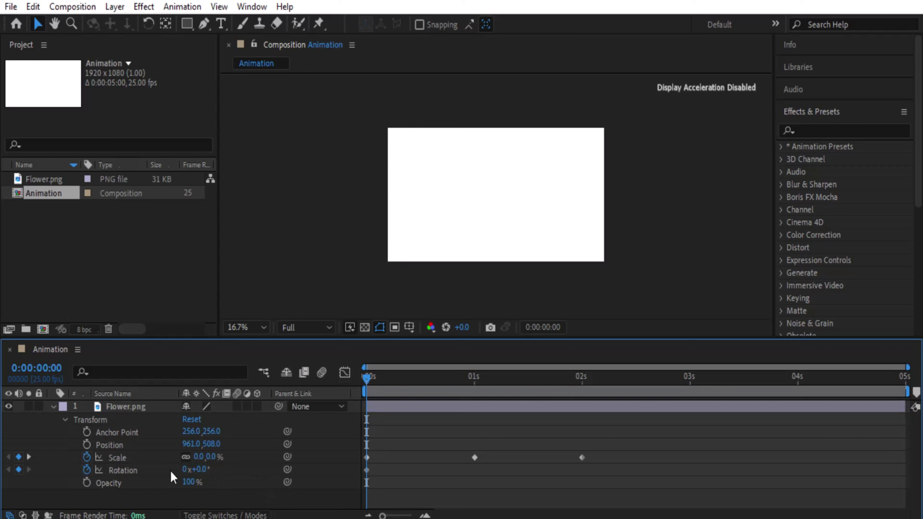
{"action": "left_click_drag", "start_coordinate": [367, 381], "coordinate": [472, 442]}
{"action": "left_click", "coordinate": [366, 470]}
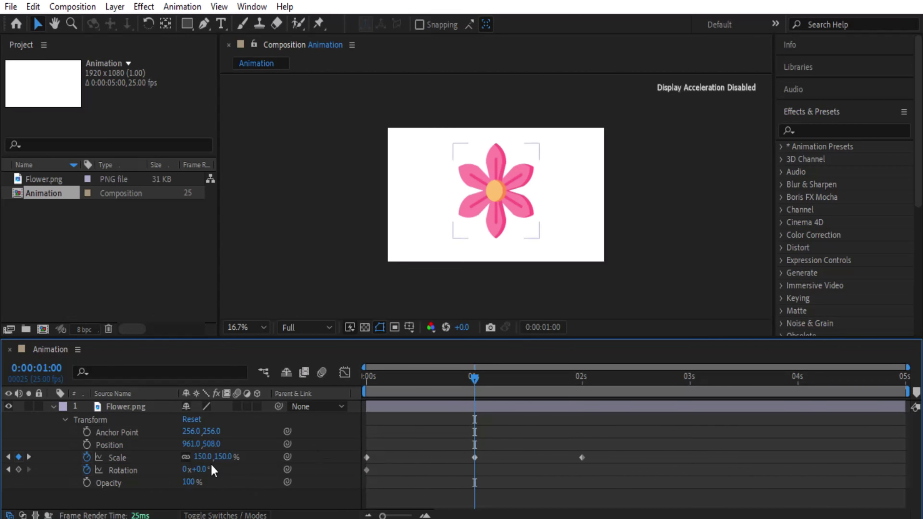
{"action": "left_click", "coordinate": [202, 468]}
{"action": "type", "text": "250"}
{"action": "key", "text": "Return"}
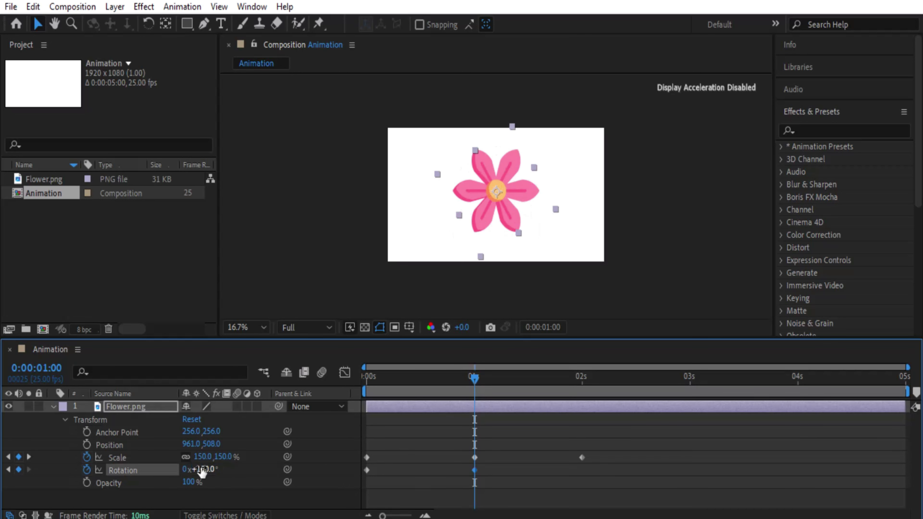
Step: Add a 50° rotation keyframe at 2 seconds and preview the spin
{"action": "key", "text": "Home"}
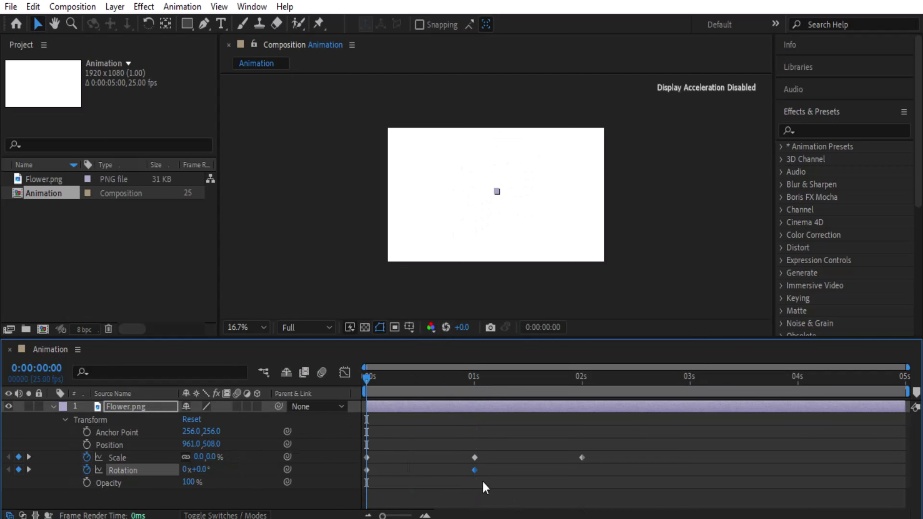
{"action": "key", "text": "space"}
{"action": "left_click", "coordinate": [573, 378]}
{"action": "left_click_drag", "start_coordinate": [574, 384], "coordinate": [583, 395]}
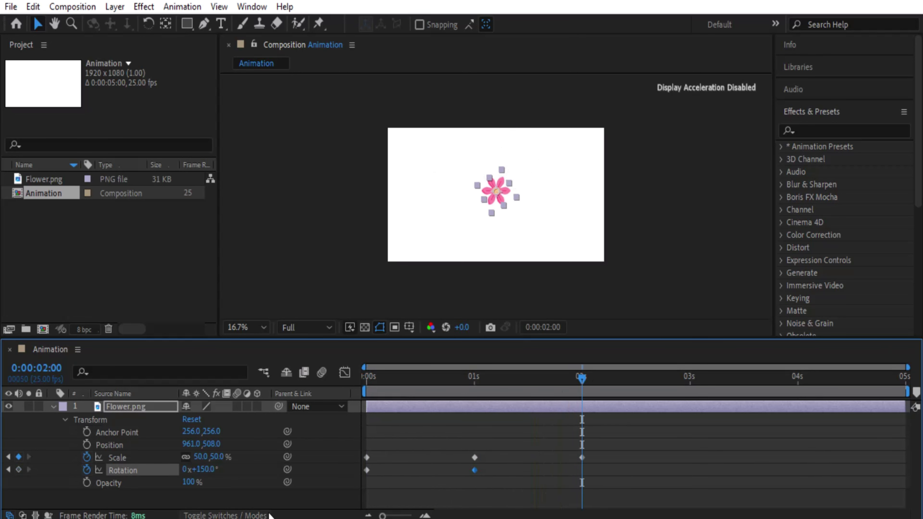
{"action": "left_click", "coordinate": [210, 469]}
{"action": "type", "text": "50"}
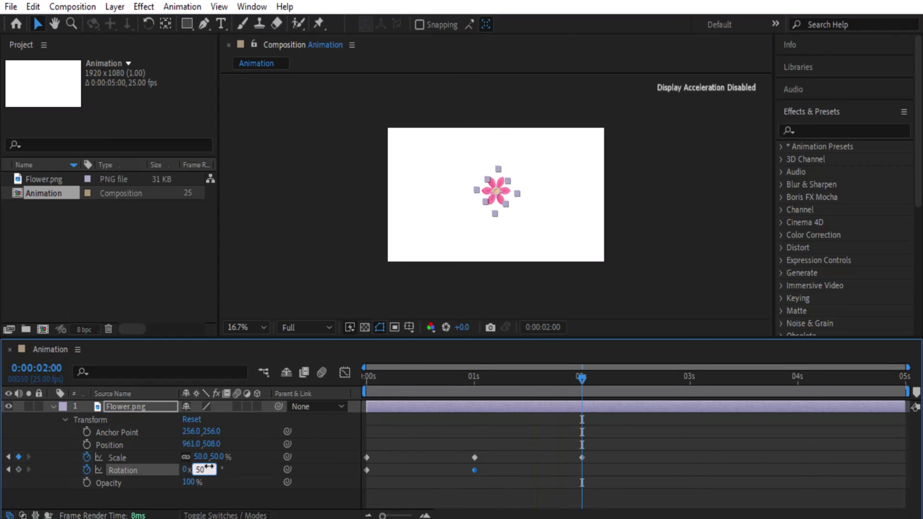
{"action": "key", "text": "Return"}
{"action": "left_click_drag", "start_coordinate": [591, 383], "coordinate": [367, 378]}
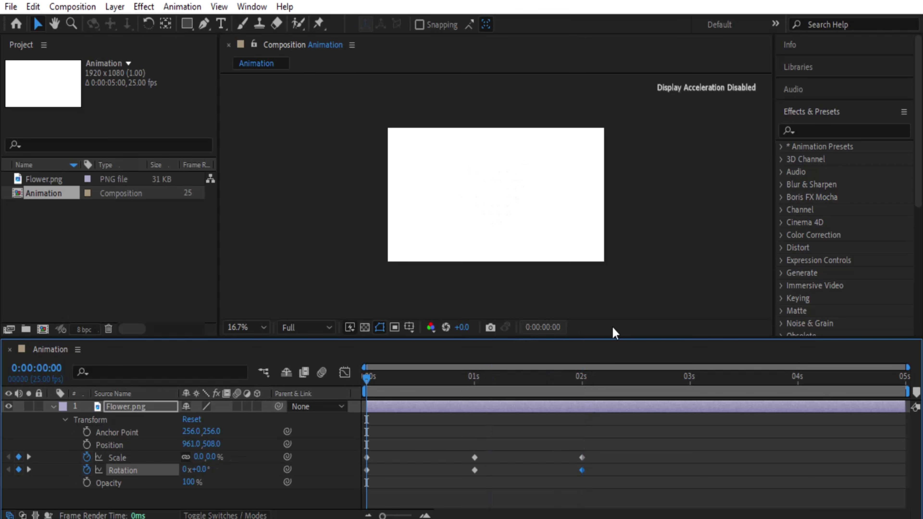
{"action": "key", "text": "space"}
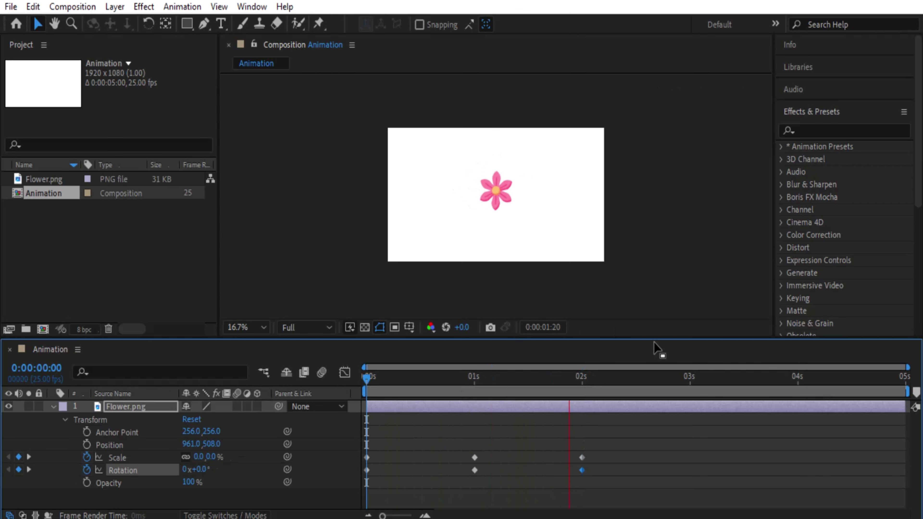
{"action": "key", "text": "space"}
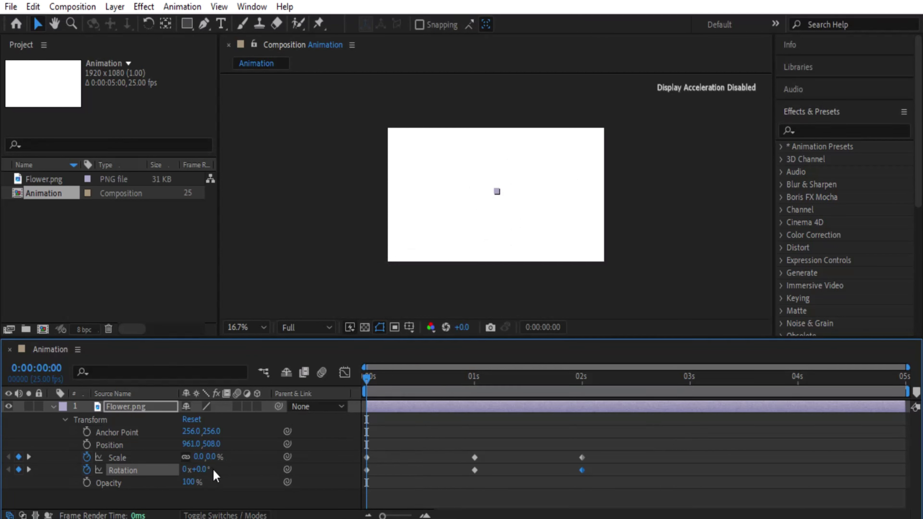
Step: Change the starting rotation keyframe to 360°, so it reads 1x+0.0°
{"action": "left_click", "coordinate": [185, 469]}
{"action": "left_click", "coordinate": [205, 499]}
{"action": "left_click", "coordinate": [204, 471]}
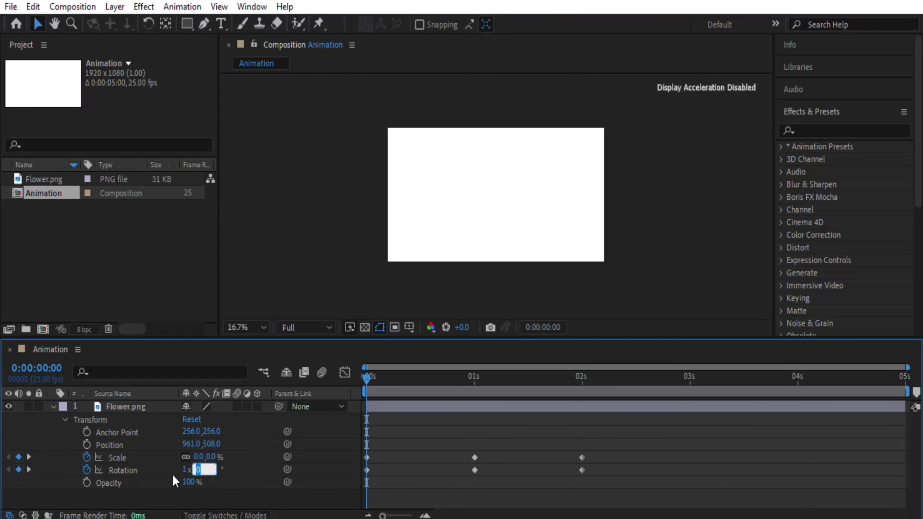
{"action": "left_click_drag", "start_coordinate": [184, 472], "coordinate": [184, 469]}
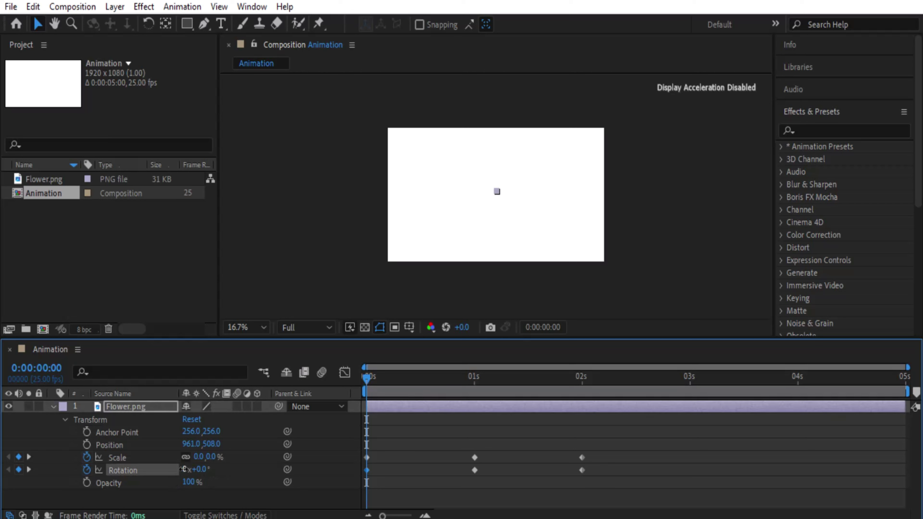
{"action": "left_click", "coordinate": [198, 469]}
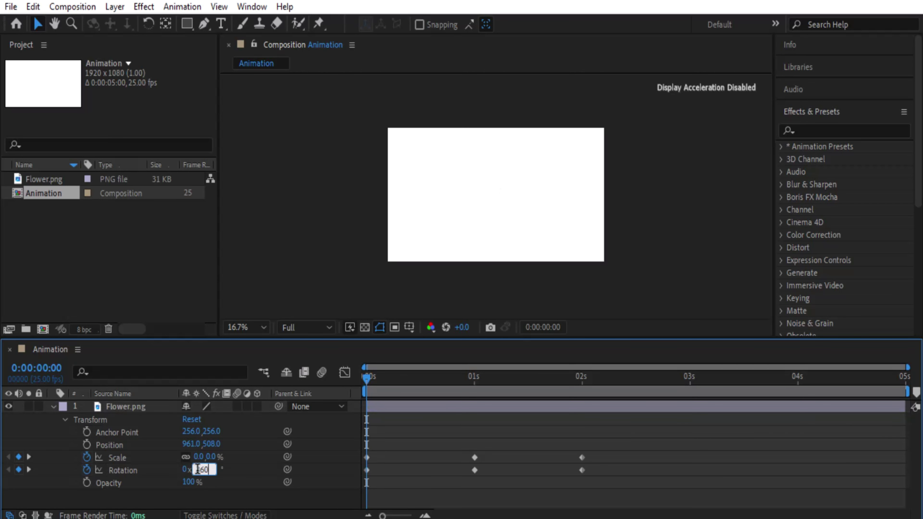
{"action": "type", "text": "360"}
{"action": "key", "text": "Return"}
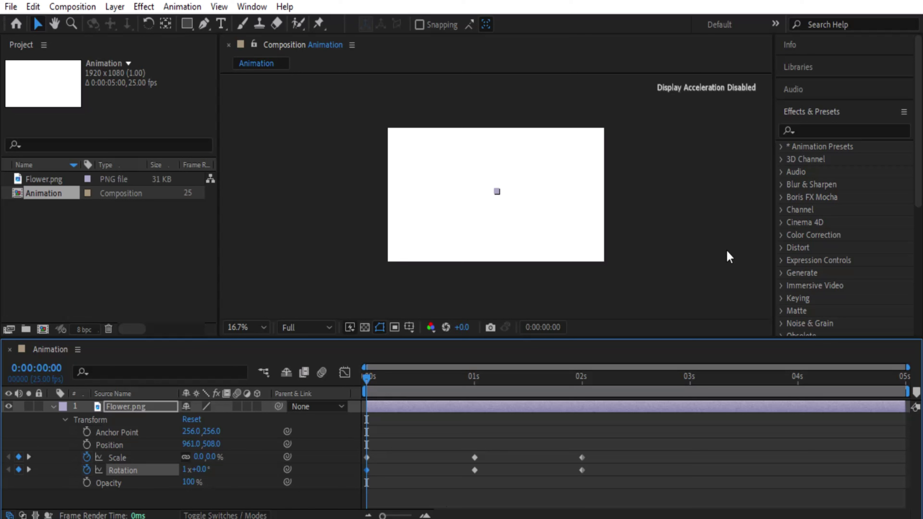
{"action": "left_click_drag", "start_coordinate": [367, 378], "coordinate": [517, 400]}
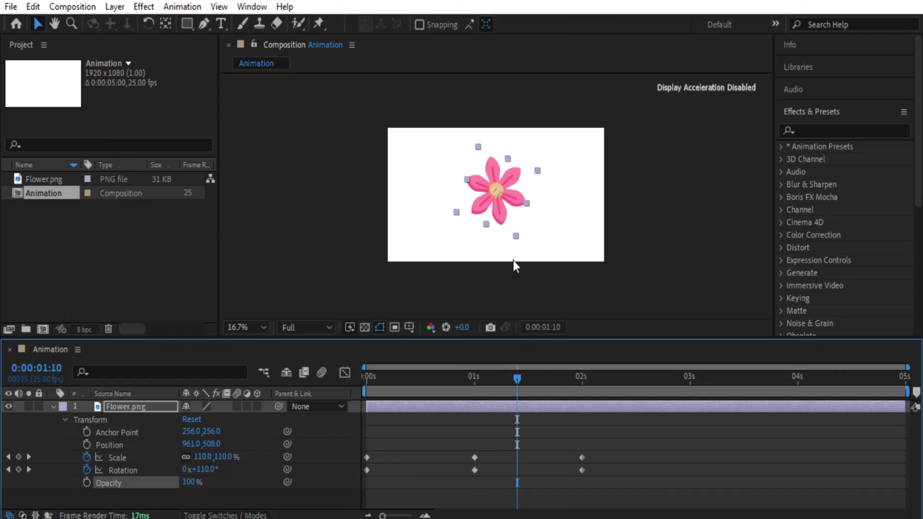
Step: Keyframe Opacity at 100% at 1 second and 0% at the start, then preview the fade-in
{"action": "left_click", "coordinate": [86, 482]}
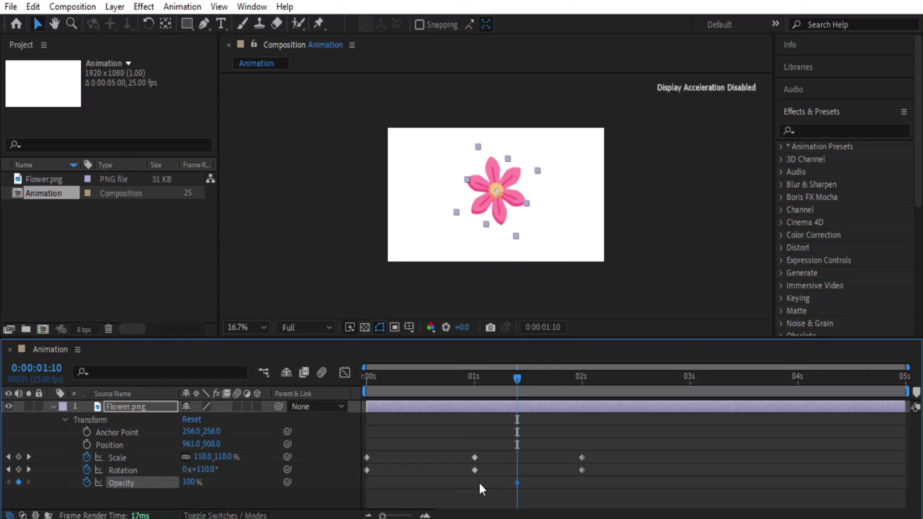
{"action": "left_click_drag", "start_coordinate": [519, 482], "coordinate": [477, 504]}
{"action": "left_click_drag", "start_coordinate": [573, 377], "coordinate": [329, 420]}
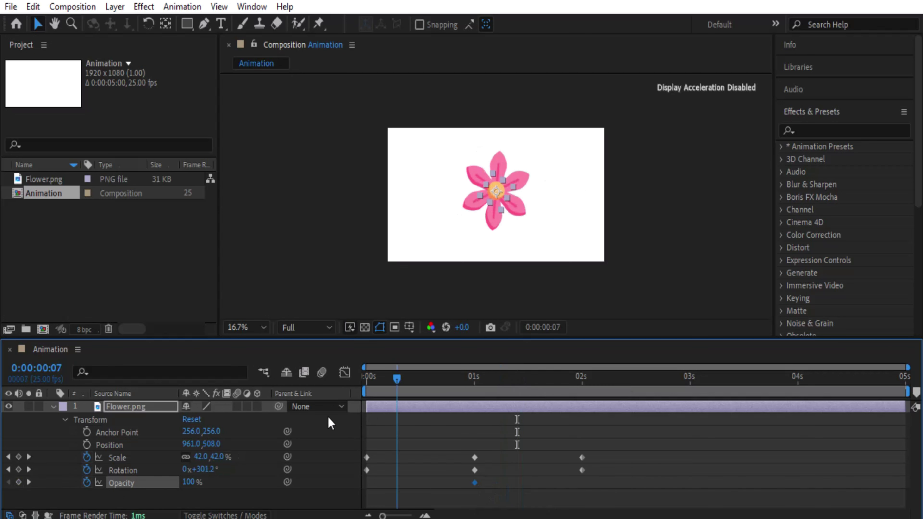
{"action": "left_click", "coordinate": [196, 494]}
{"action": "left_click", "coordinate": [190, 482]}
{"action": "type", "text": "0"}
{"action": "key", "text": "Return"}
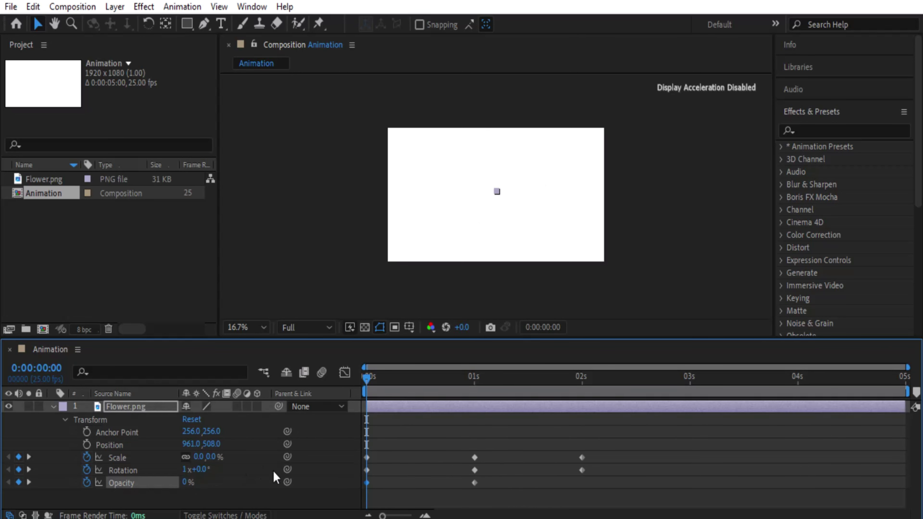
{"action": "key", "text": "space"}
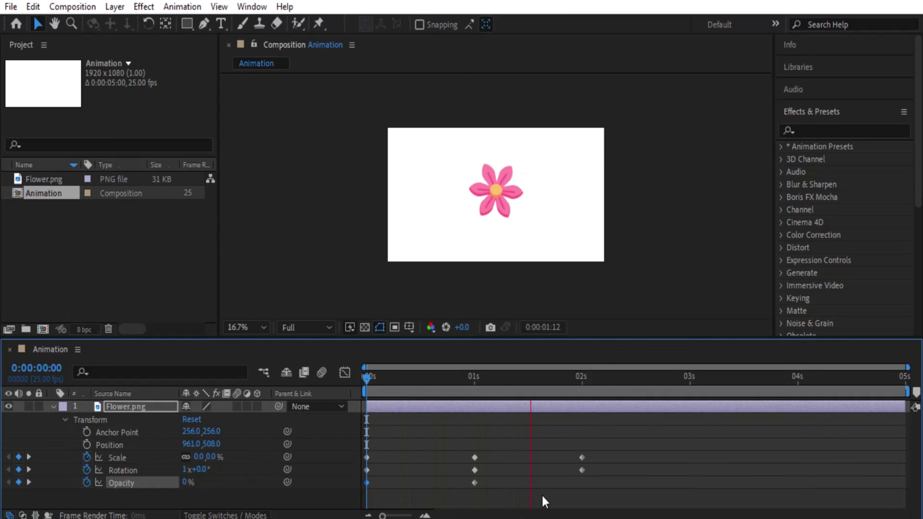
{"action": "key", "text": "space"}
Step: Set Opacity to 50% at 2 seconds and preview the full animation
{"action": "left_click_drag", "start_coordinate": [522, 373], "coordinate": [582, 479]}
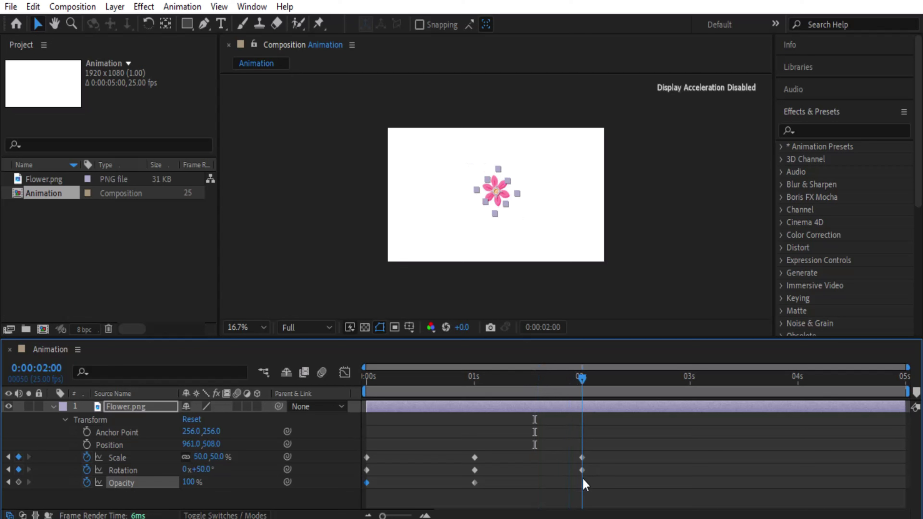
{"action": "left_click", "coordinate": [188, 482]}
{"action": "type", "text": "50"}
{"action": "key", "text": "Return"}
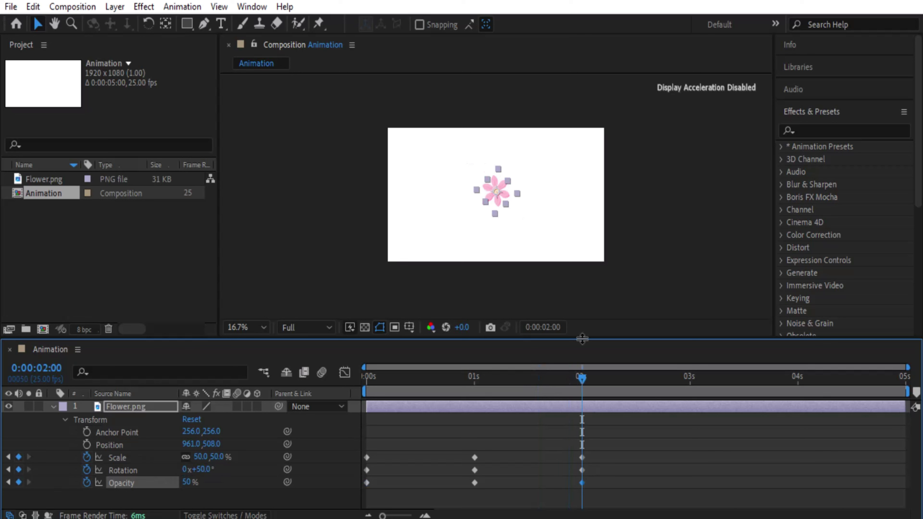
{"action": "left_click_drag", "start_coordinate": [581, 373], "coordinate": [366, 374]}
{"action": "key", "text": "space"}
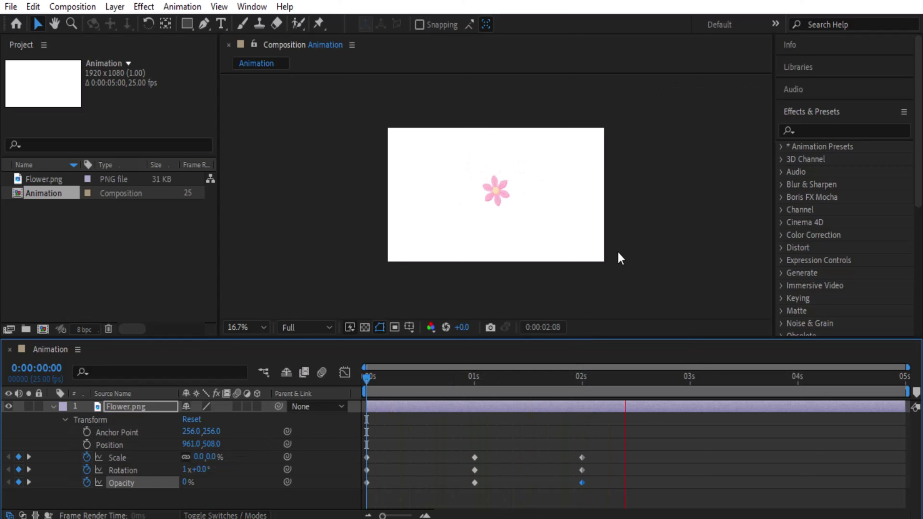
{"action": "left_click", "coordinate": [625, 369]}
{"action": "left_click_drag", "start_coordinate": [625, 397], "coordinate": [367, 472]}
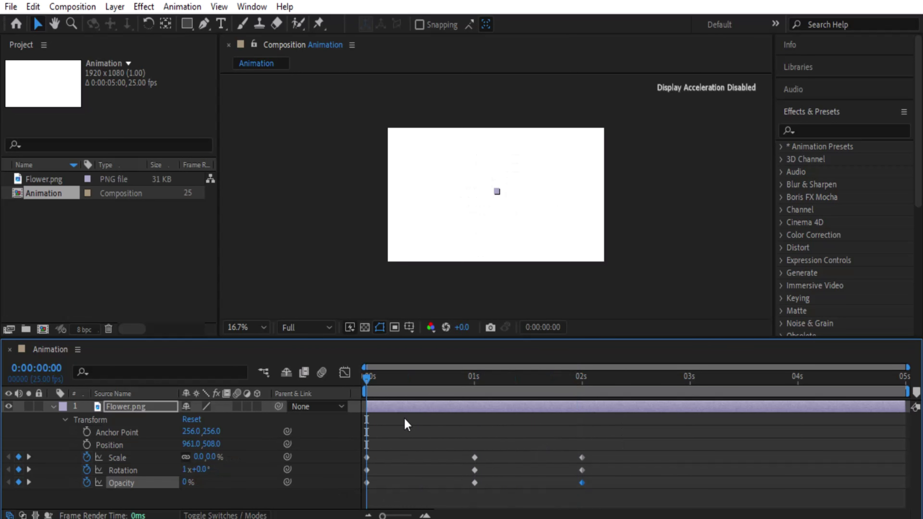
Step: Keyframe Position at 1 second, move the start position to 961,-143 above the frame, and preview
{"action": "left_click", "coordinate": [153, 445]}
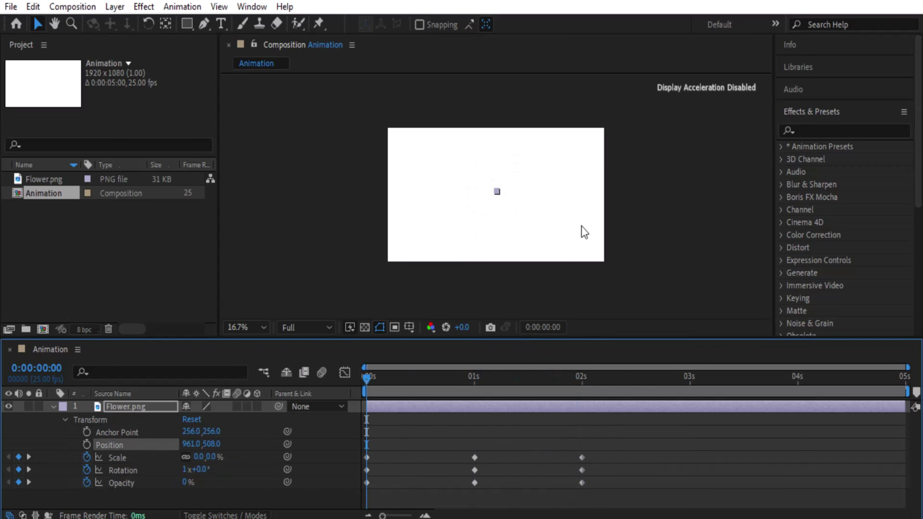
{"action": "left_click_drag", "start_coordinate": [369, 379], "coordinate": [476, 476]}
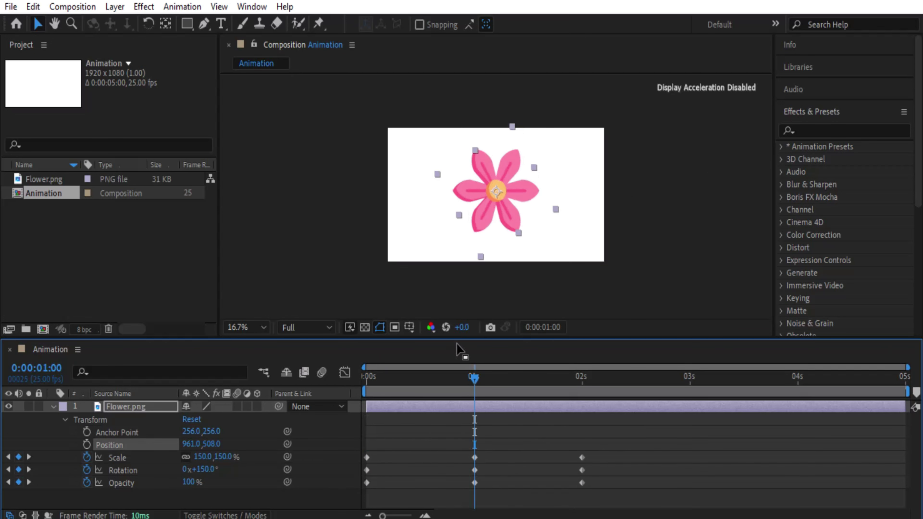
{"action": "left_click", "coordinate": [86, 445]}
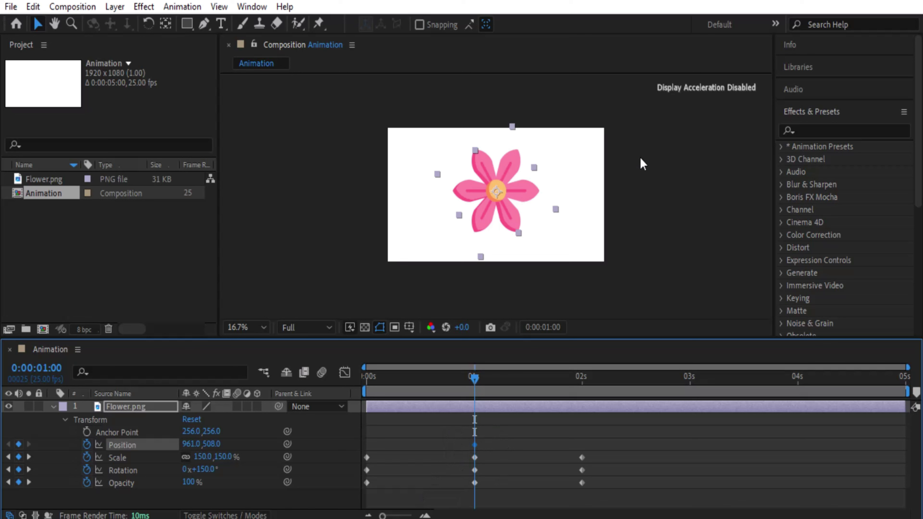
{"action": "key", "text": "Home"}
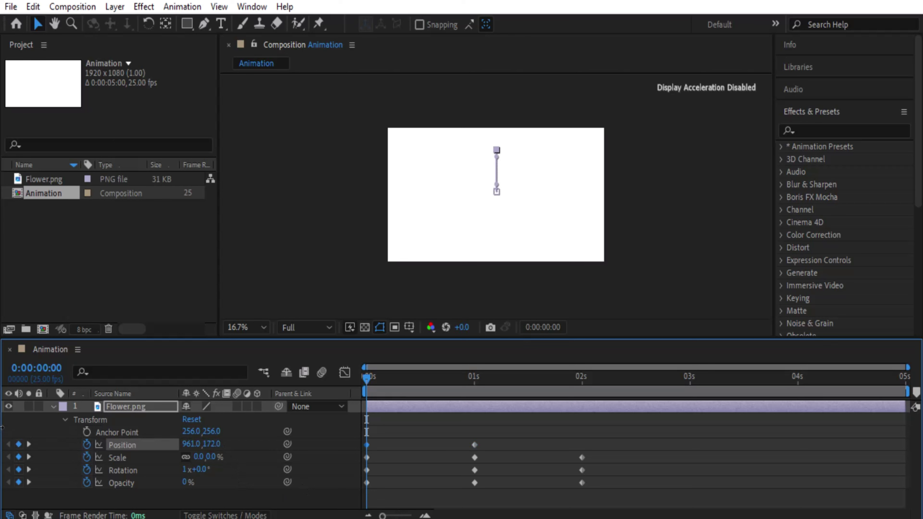
{"action": "left_click_drag", "start_coordinate": [496, 150], "coordinate": [504, 119]}
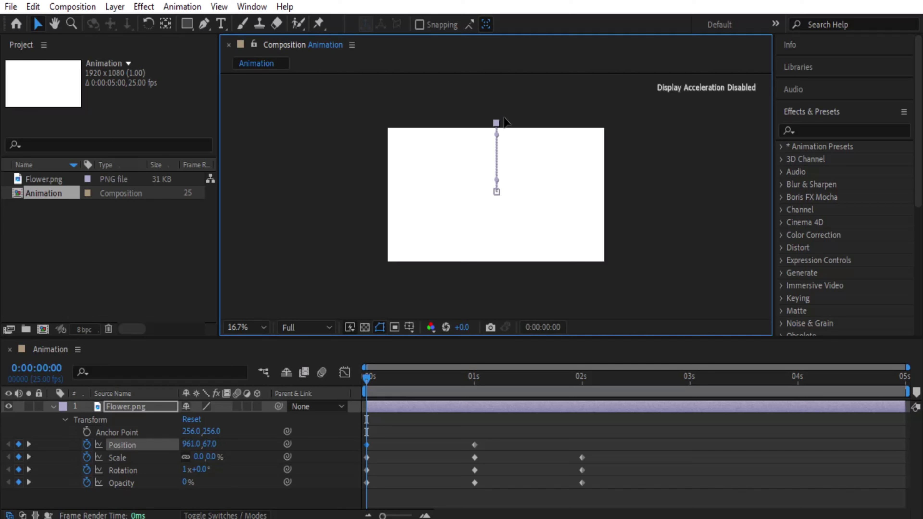
{"action": "left_click_drag", "start_coordinate": [510, 82], "coordinate": [498, 111]}
{"action": "left_click", "coordinate": [363, 381]}
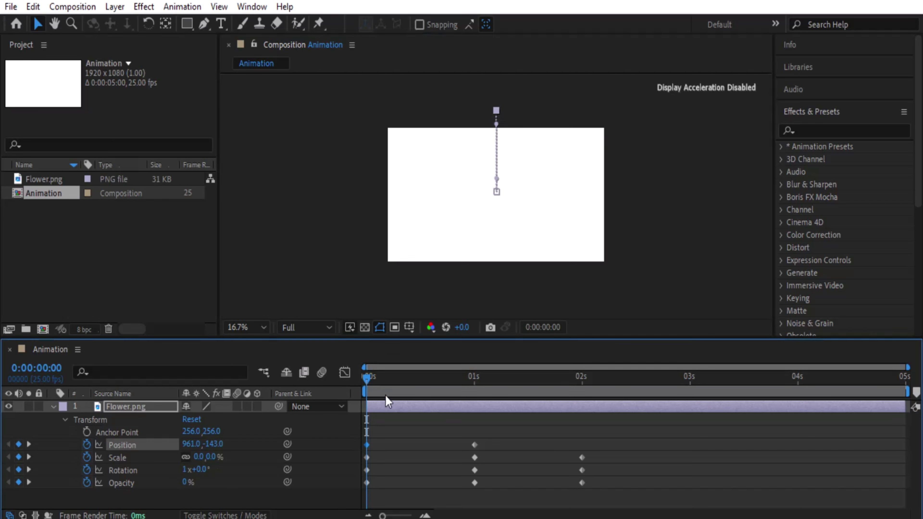
{"action": "key", "text": "space"}
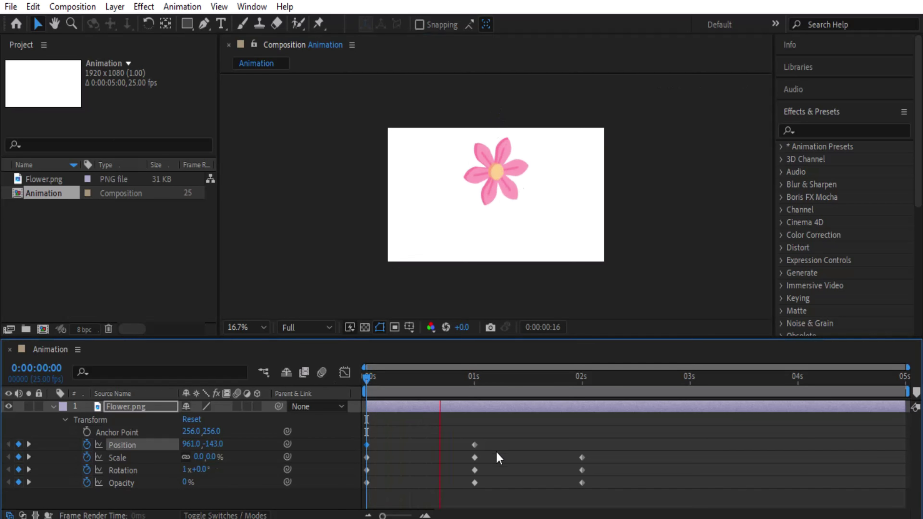
{"action": "key", "text": "space"}
Step: At 2 seconds set Position to 961,1305 below the frame, then replay from the start
{"action": "left_click_drag", "start_coordinate": [531, 374], "coordinate": [580, 476]}
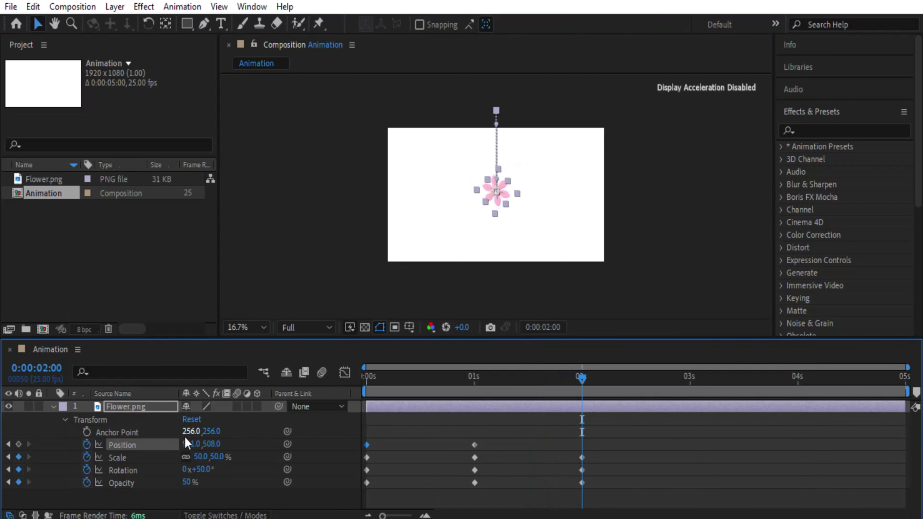
{"action": "left_click_drag", "start_coordinate": [208, 443], "coordinate": [759, 418]}
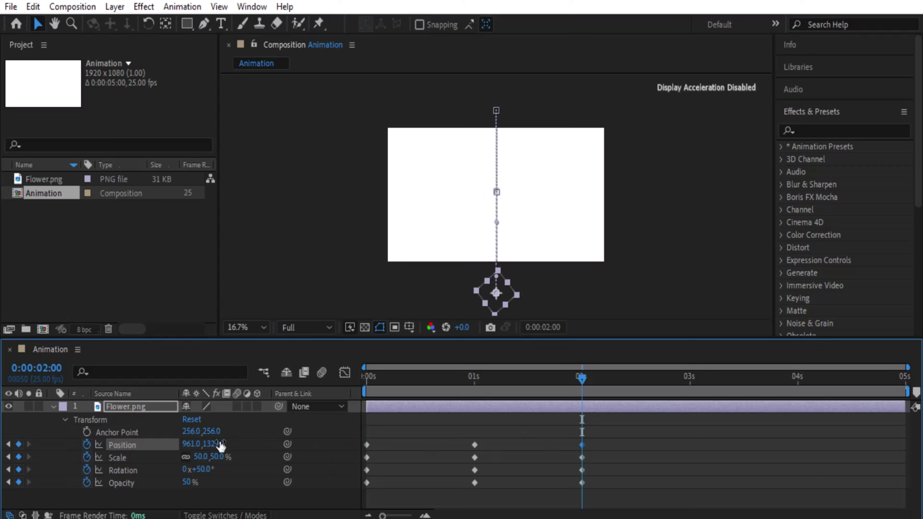
{"action": "left_click_drag", "start_coordinate": [221, 448], "coordinate": [201, 449]}
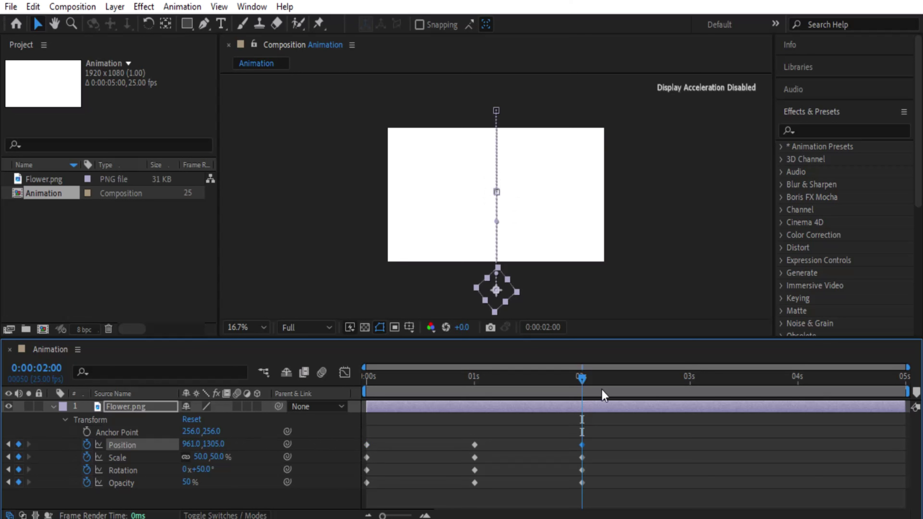
{"action": "key", "text": "Home"}
{"action": "key", "text": "space"}
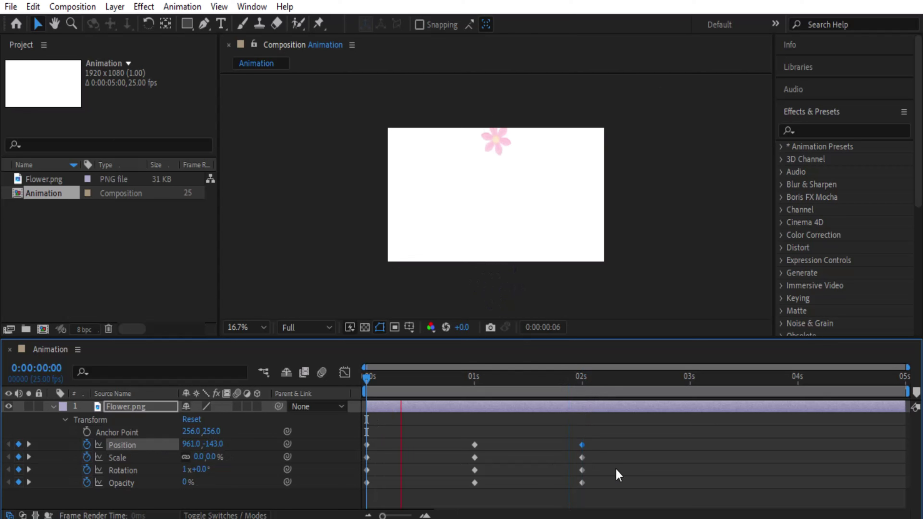
{"action": "left_click_drag", "start_coordinate": [522, 394], "coordinate": [374, 412]}
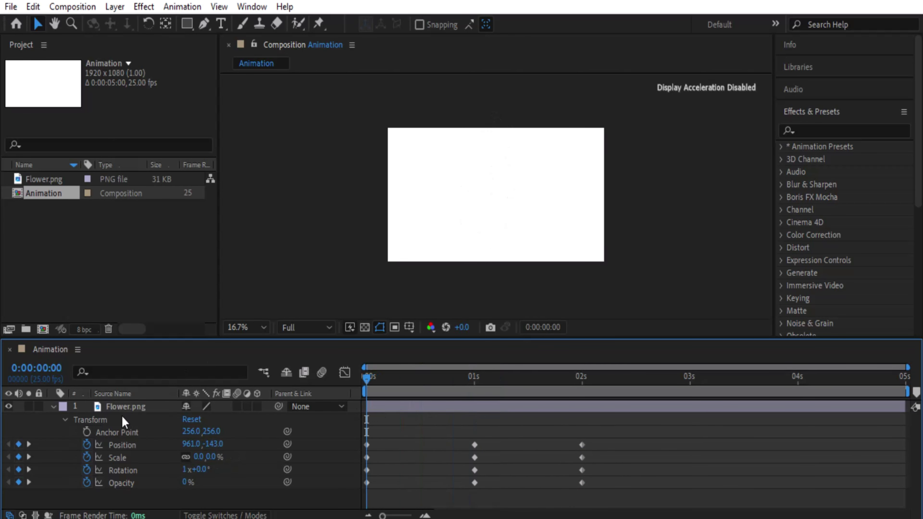
{"action": "left_click", "coordinate": [87, 431]}
{"action": "left_click_drag", "start_coordinate": [364, 392], "coordinate": [425, 417]}
{"action": "key", "text": "ctrl+z"}
{"action": "left_click_drag", "start_coordinate": [369, 380], "coordinate": [474, 424]}
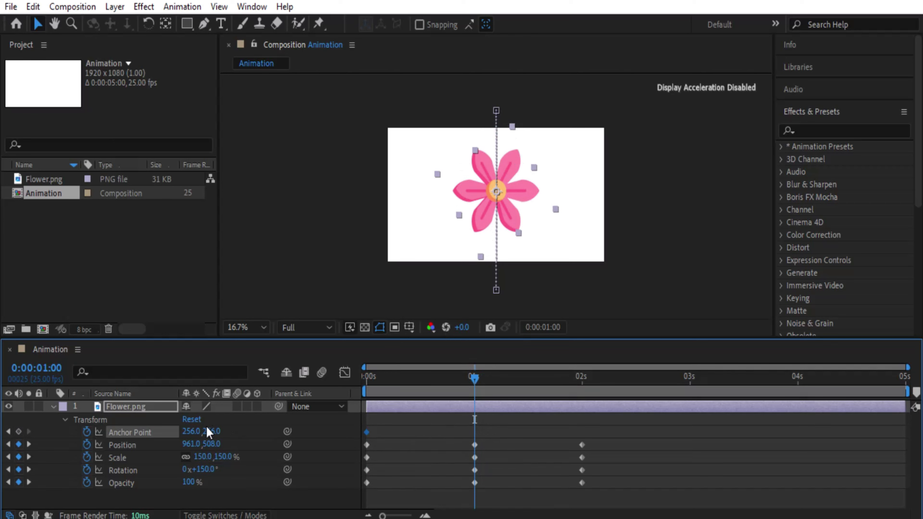
{"action": "left_click_drag", "start_coordinate": [221, 432], "coordinate": [294, 428]}
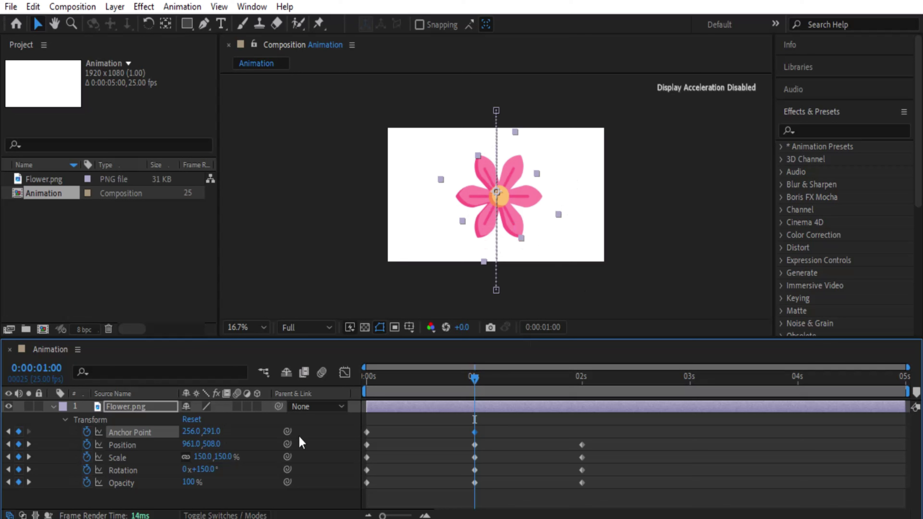
{"action": "left_click_drag", "start_coordinate": [500, 418], "coordinate": [345, 449]}
{"action": "key", "text": "ctrl+z"}
{"action": "key", "text": "ctrl+z"}
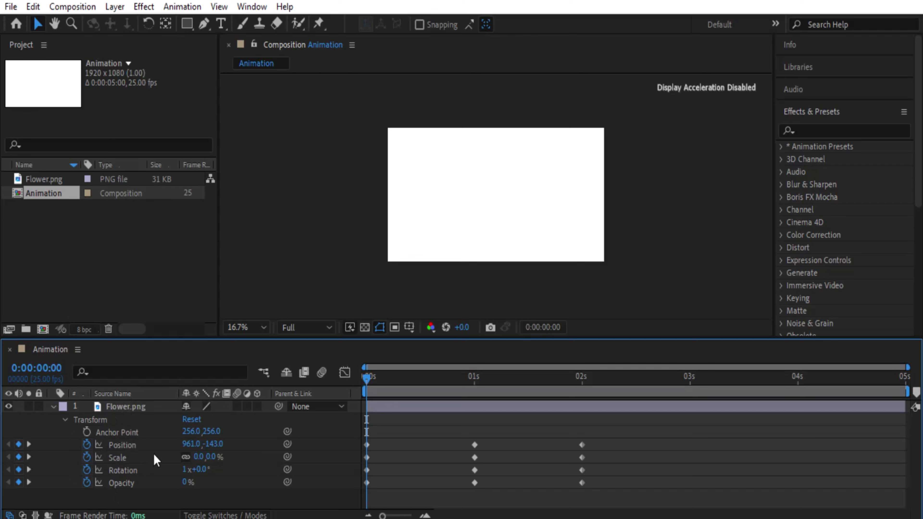
{"action": "left_click_drag", "start_coordinate": [596, 503], "coordinate": [354, 437]}
Step: Apply Easy Ease (F9) to the selected Position, Scale, Rotation and Opacity keyframes
{"action": "right_click", "coordinate": [450, 457]}
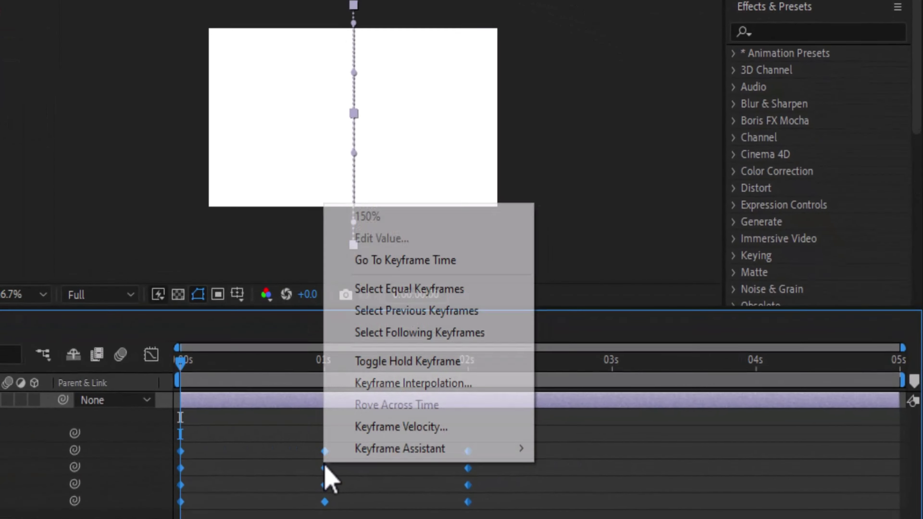
{"action": "mouse_move", "coordinate": [519, 448]}
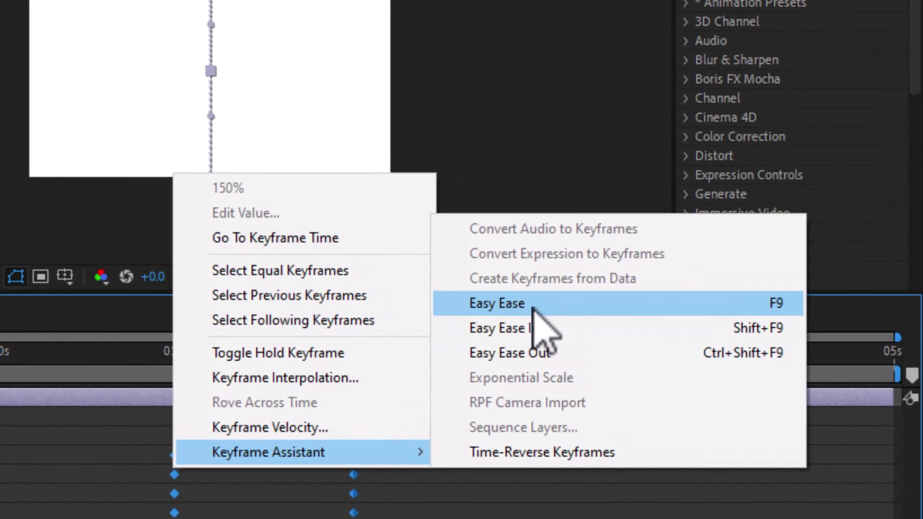
{"action": "key", "text": "F9"}
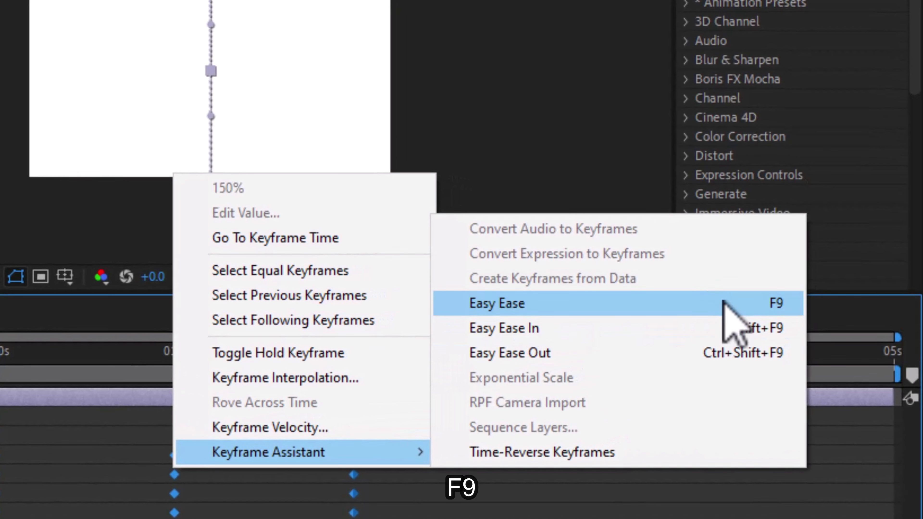
{"action": "left_click", "coordinate": [623, 307]}
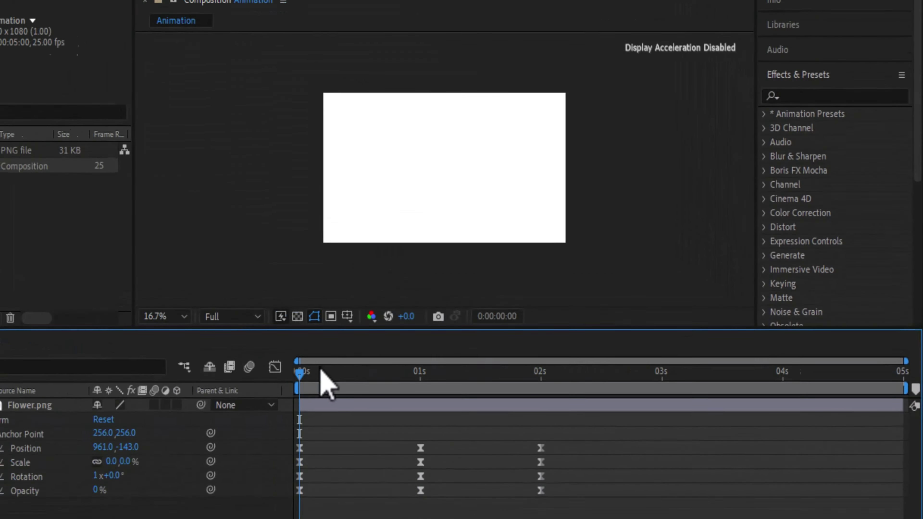
Step: Preview the eased animation, return to the start, and select the Scale keyframes
{"action": "key", "text": "space"}
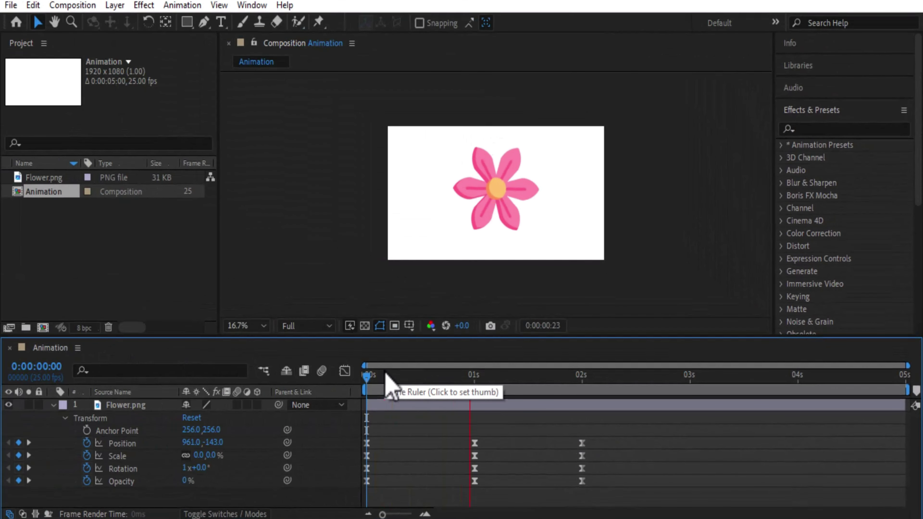
{"action": "left_click", "coordinate": [595, 389]}
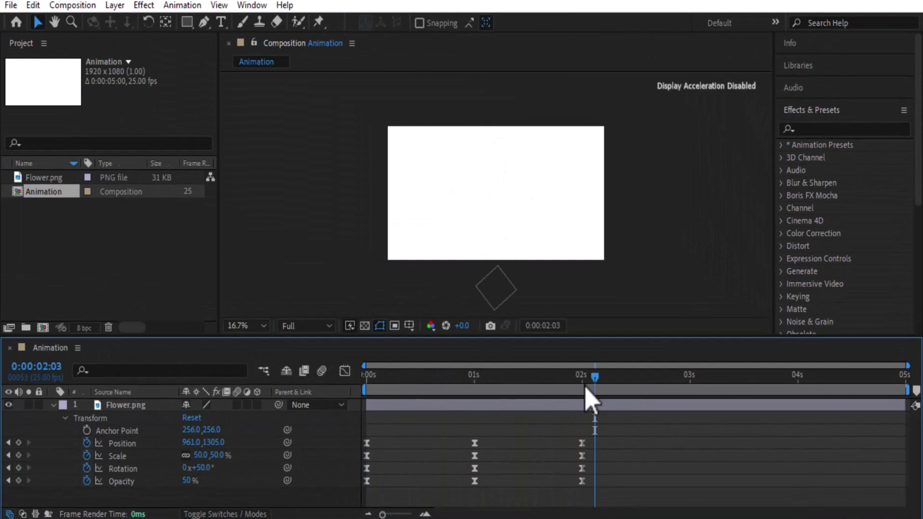
{"action": "left_click", "coordinate": [577, 402]}
{"action": "key", "text": "Home"}
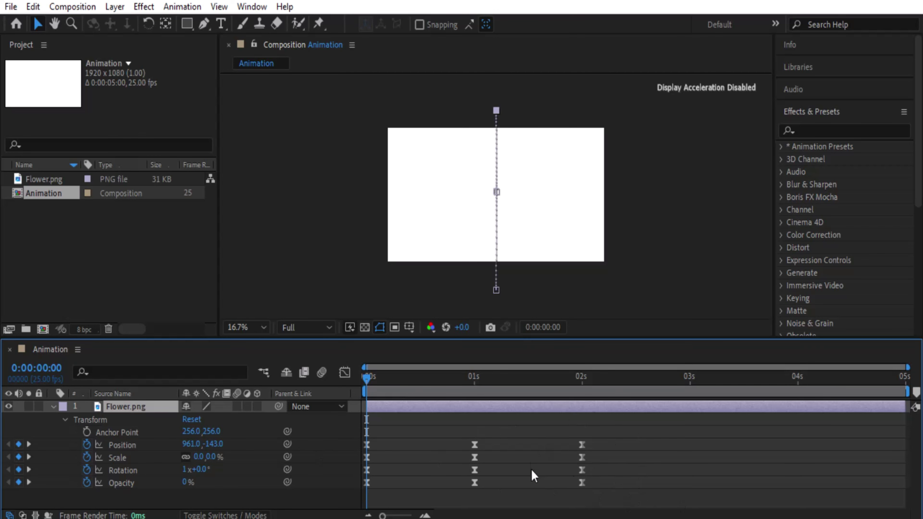
{"action": "left_click", "coordinate": [438, 458]}
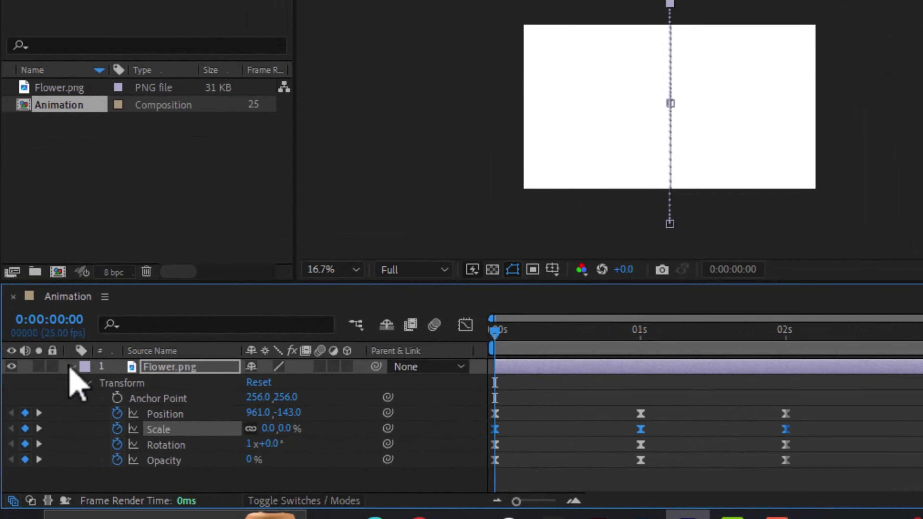
Step: Collapse the flower layer, solo Scale, Rotation, Opacity and Position in turn, then show all keyframed properties with U
{"action": "left_click", "coordinate": [53, 407]}
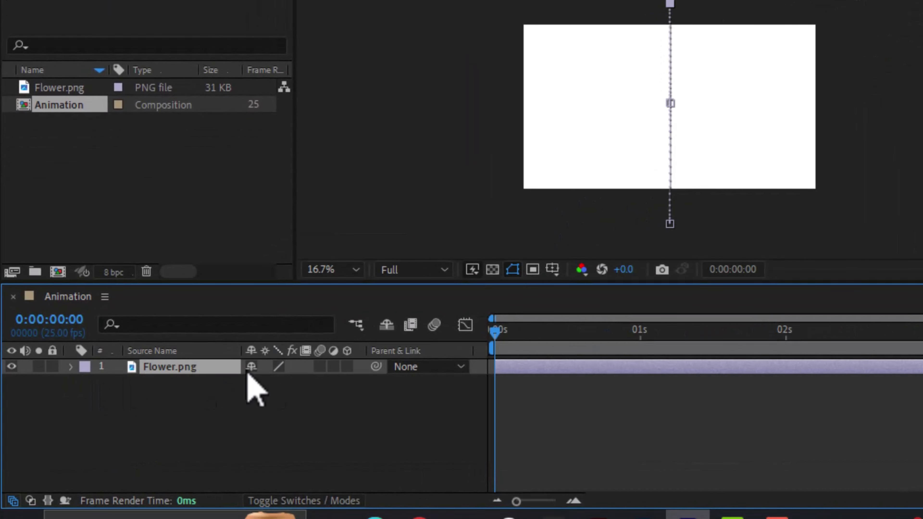
{"action": "key", "text": "s"}
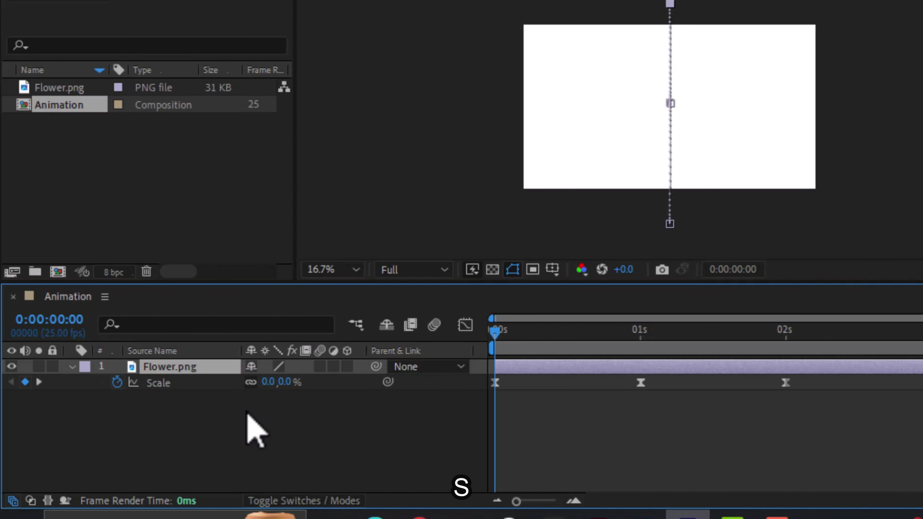
{"action": "key", "text": "r"}
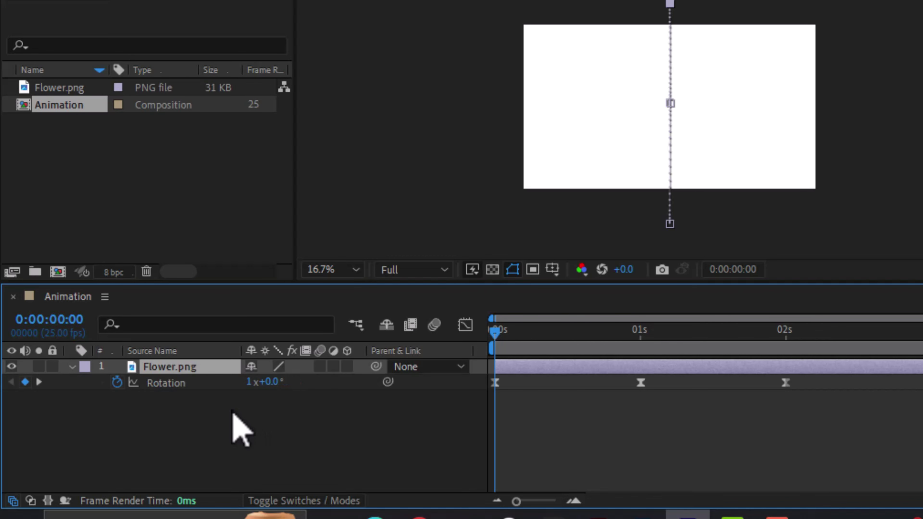
{"action": "key", "text": "t"}
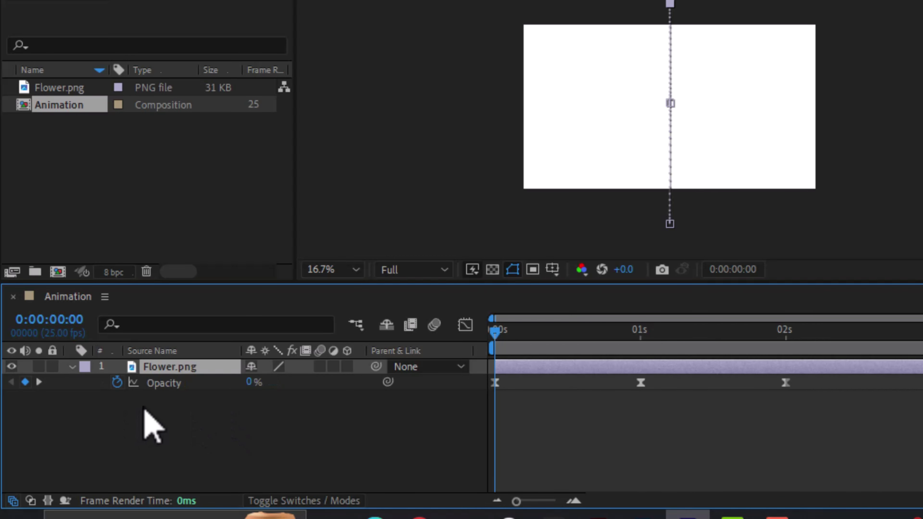
{"action": "key", "text": "p"}
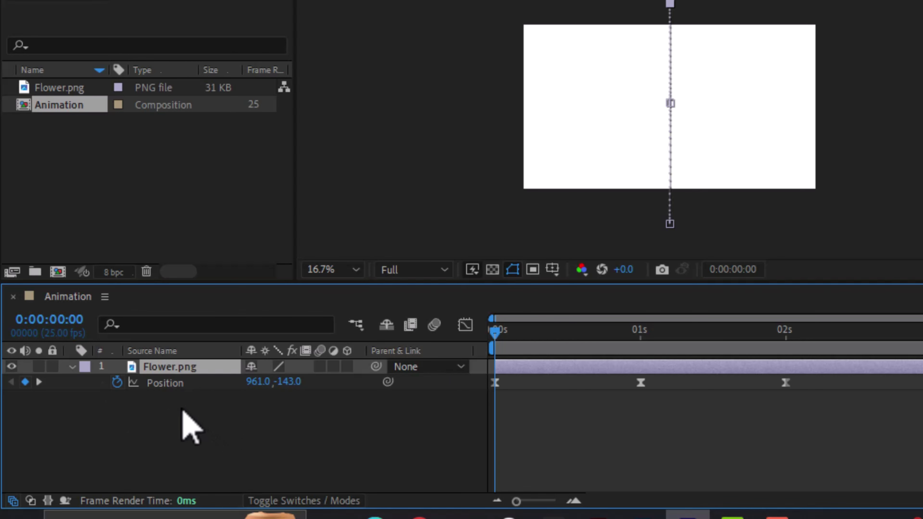
{"action": "key", "text": "u"}
{"action": "key", "text": "u"}
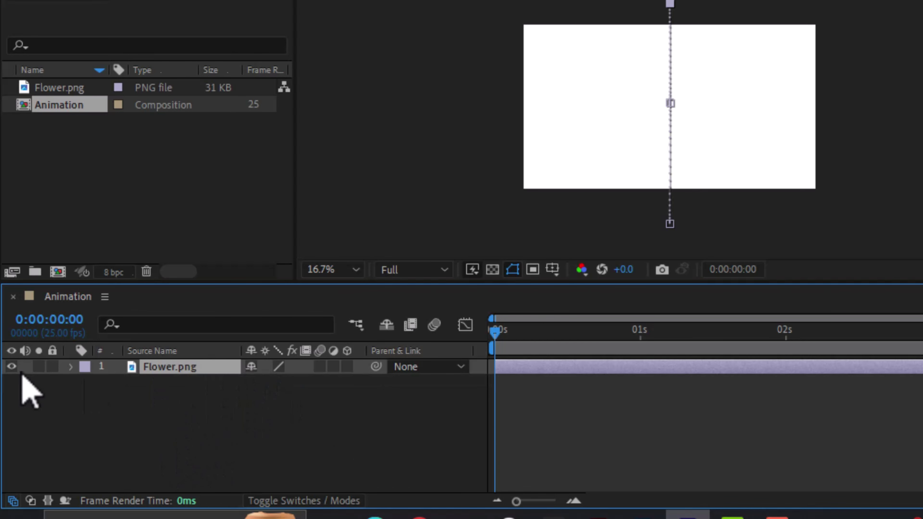
{"action": "key", "text": "u"}
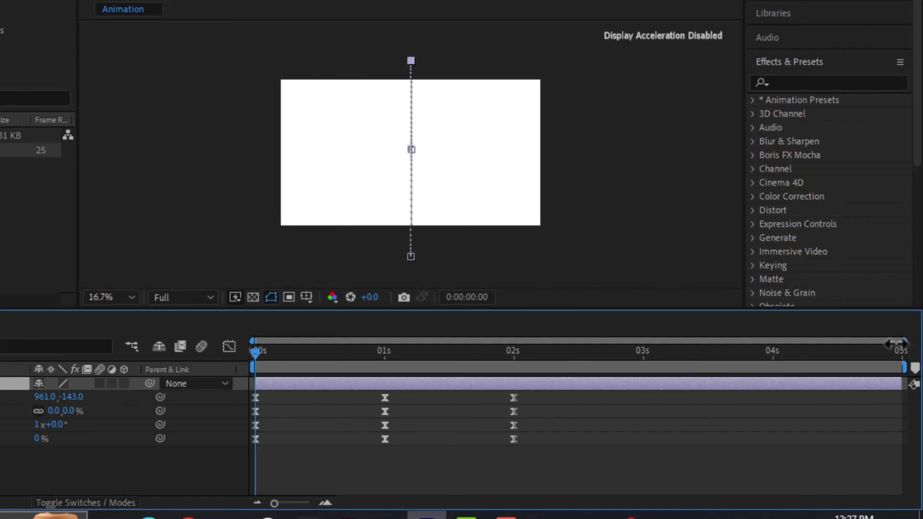
Step: Zoom the timeline to frames, scrub the first half second to 0:00:00:12, then zoom back out
{"action": "left_click_drag", "start_coordinate": [896, 343], "coordinate": [323, 363]}
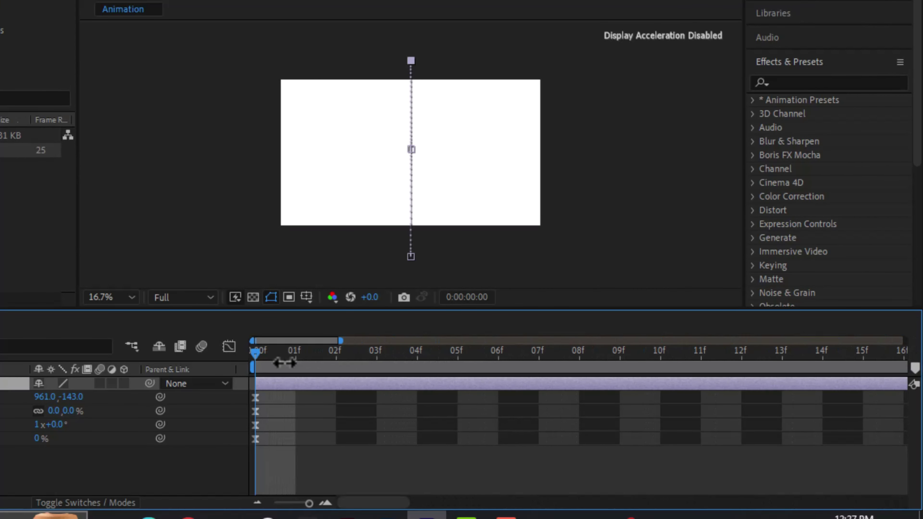
{"action": "mouse_move", "coordinate": [384, 500]}
{"action": "left_mouse_down"}
{"action": "mouse_move", "coordinate": [424, 502]}
{"action": "mouse_move", "coordinate": [374, 507]}
{"action": "left_mouse_up"}
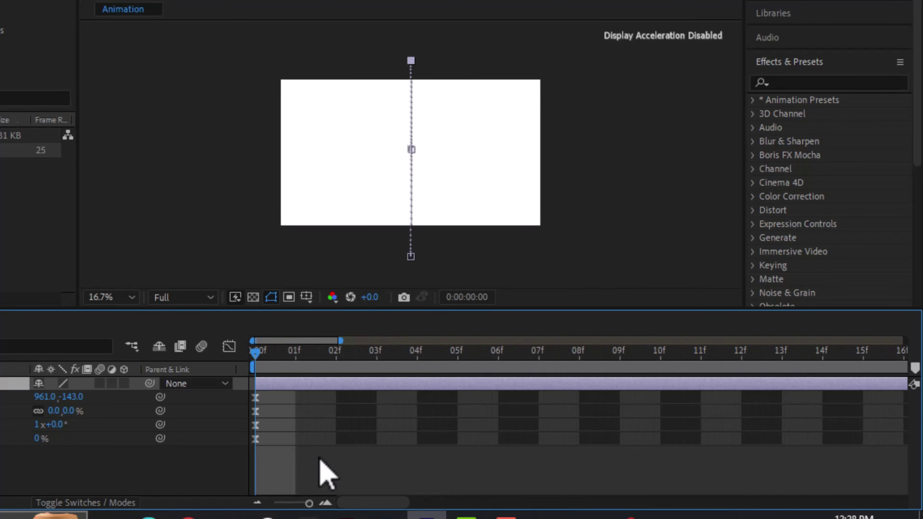
{"action": "left_click_drag", "start_coordinate": [244, 359], "coordinate": [741, 439]}
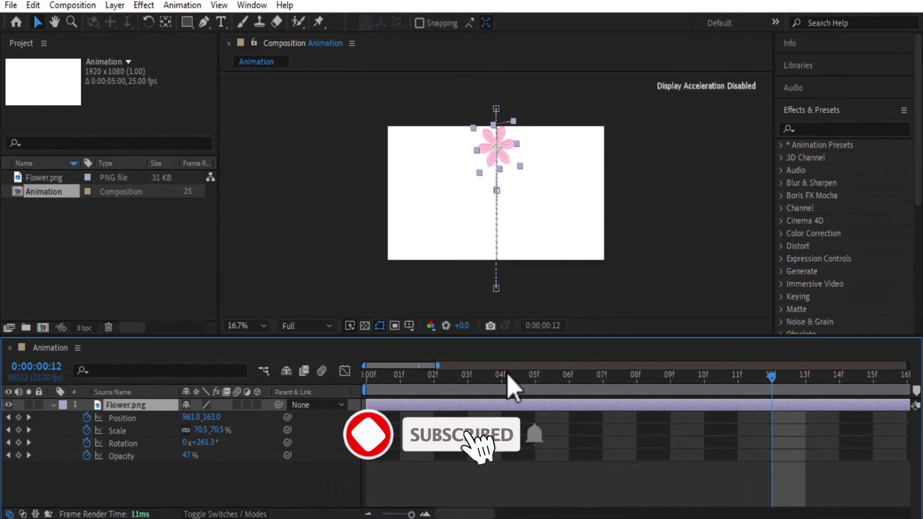
{"action": "left_click_drag", "start_coordinate": [447, 366], "coordinate": [891, 391]}
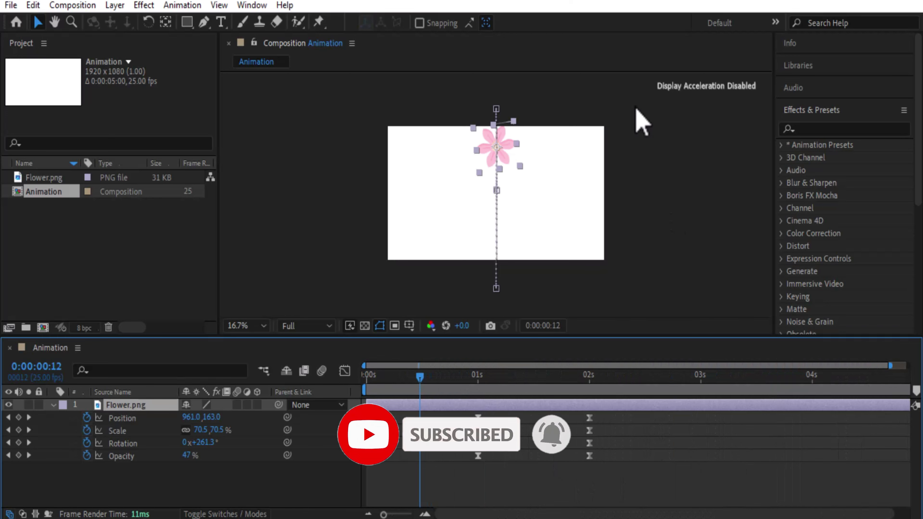